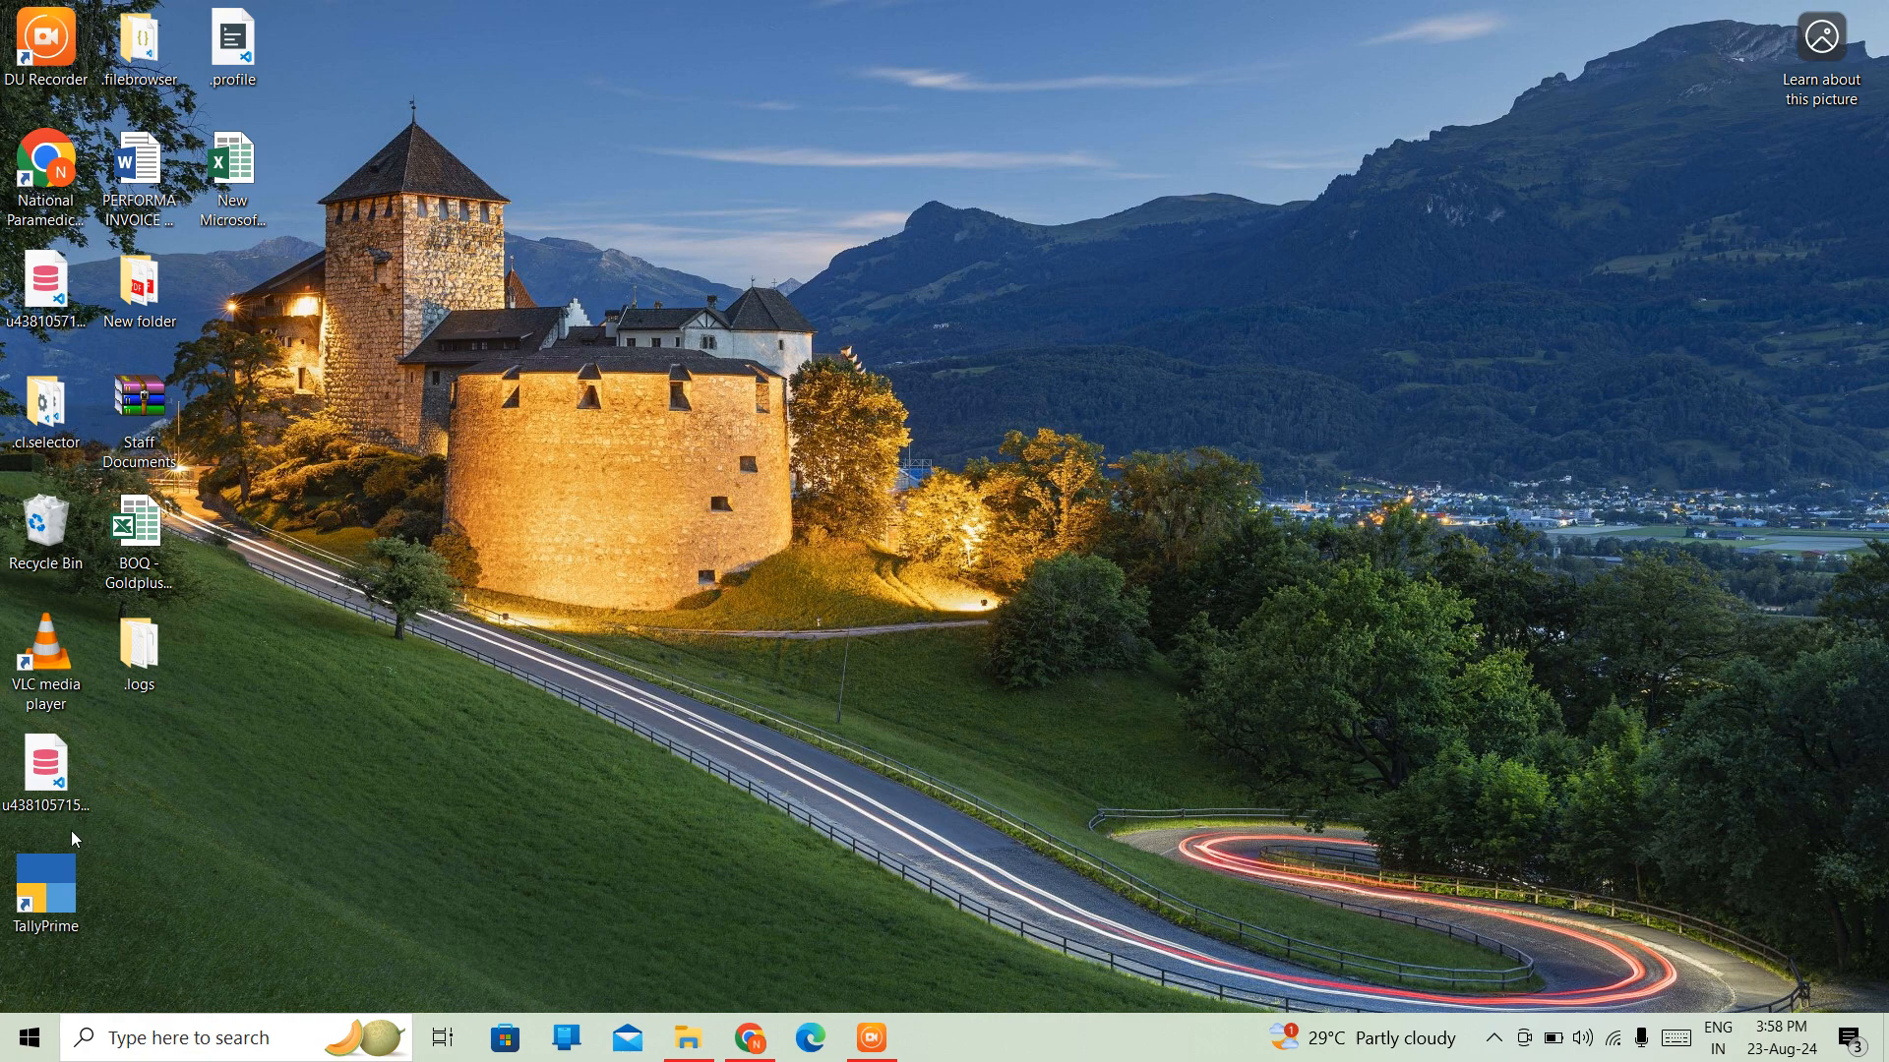
- Launch TallyPrime in Educational Mode and open the list of account groups for alteration
{"action": "double_click", "coordinate": [54, 867]}
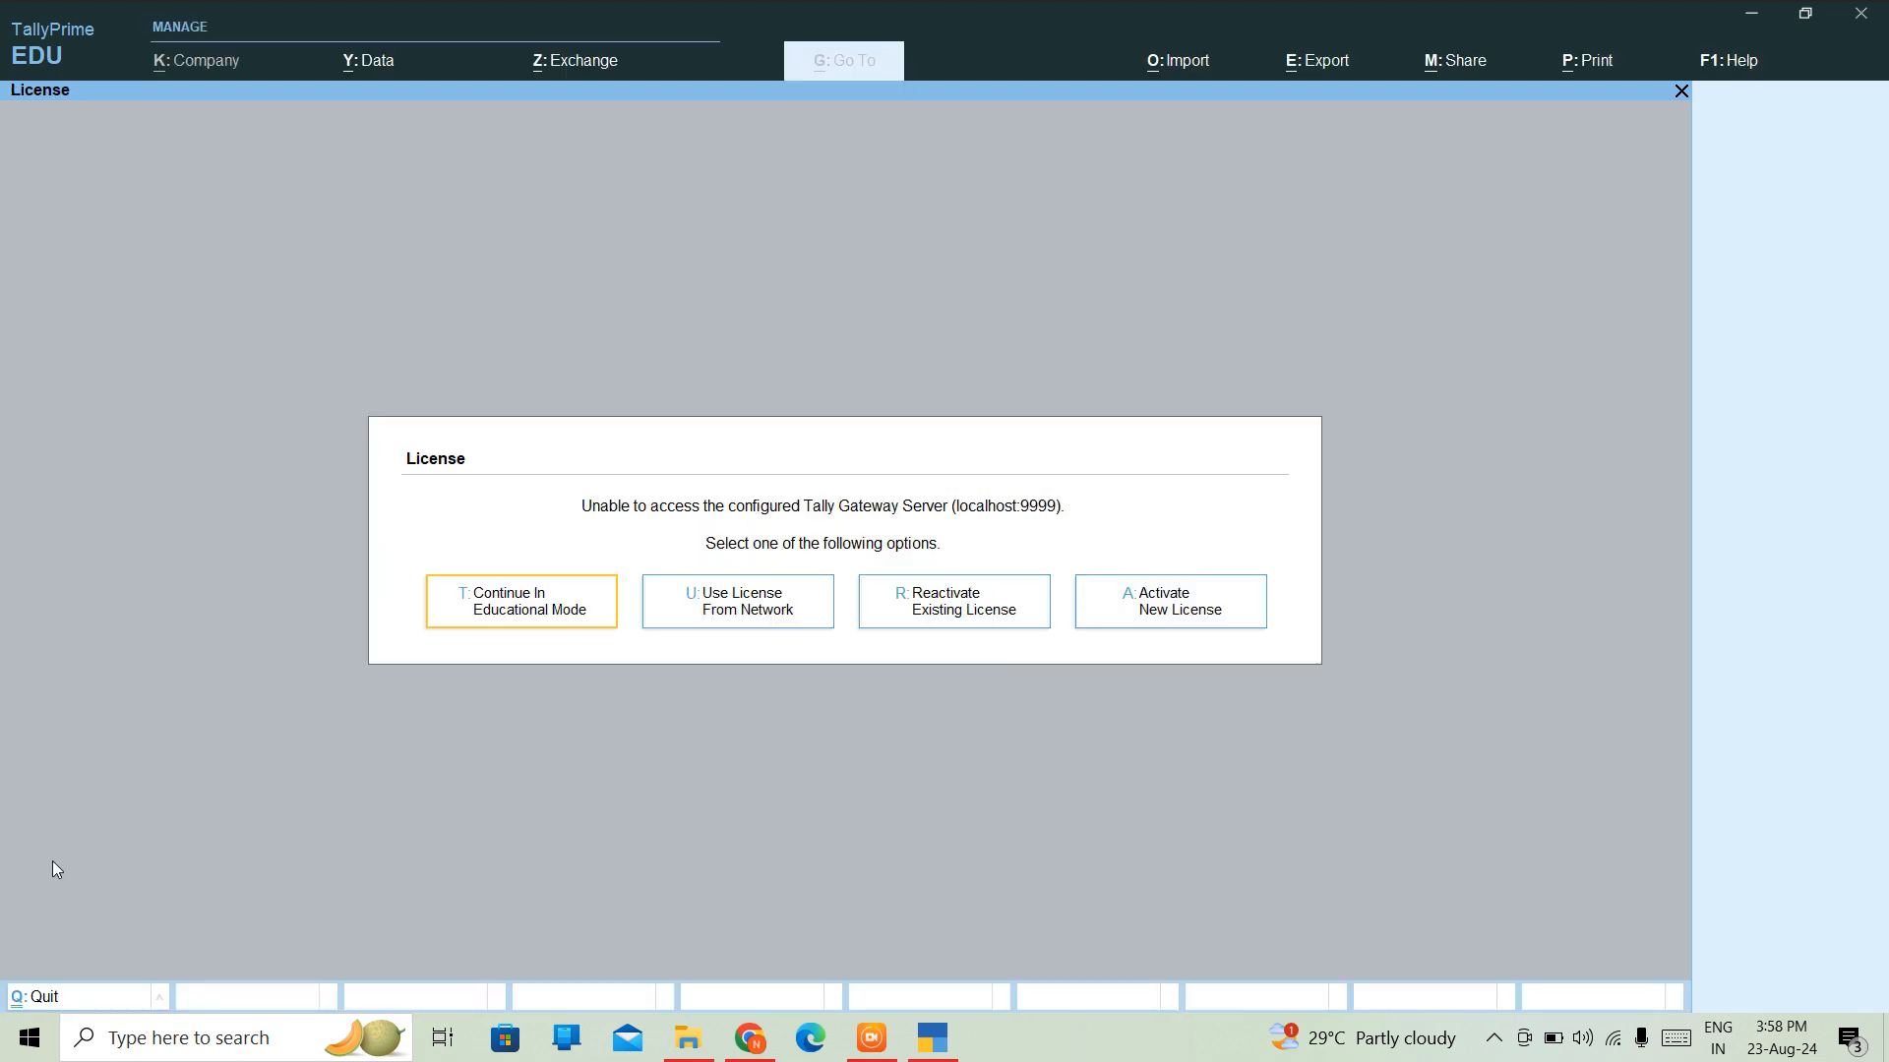
{"action": "key", "text": "Return"}
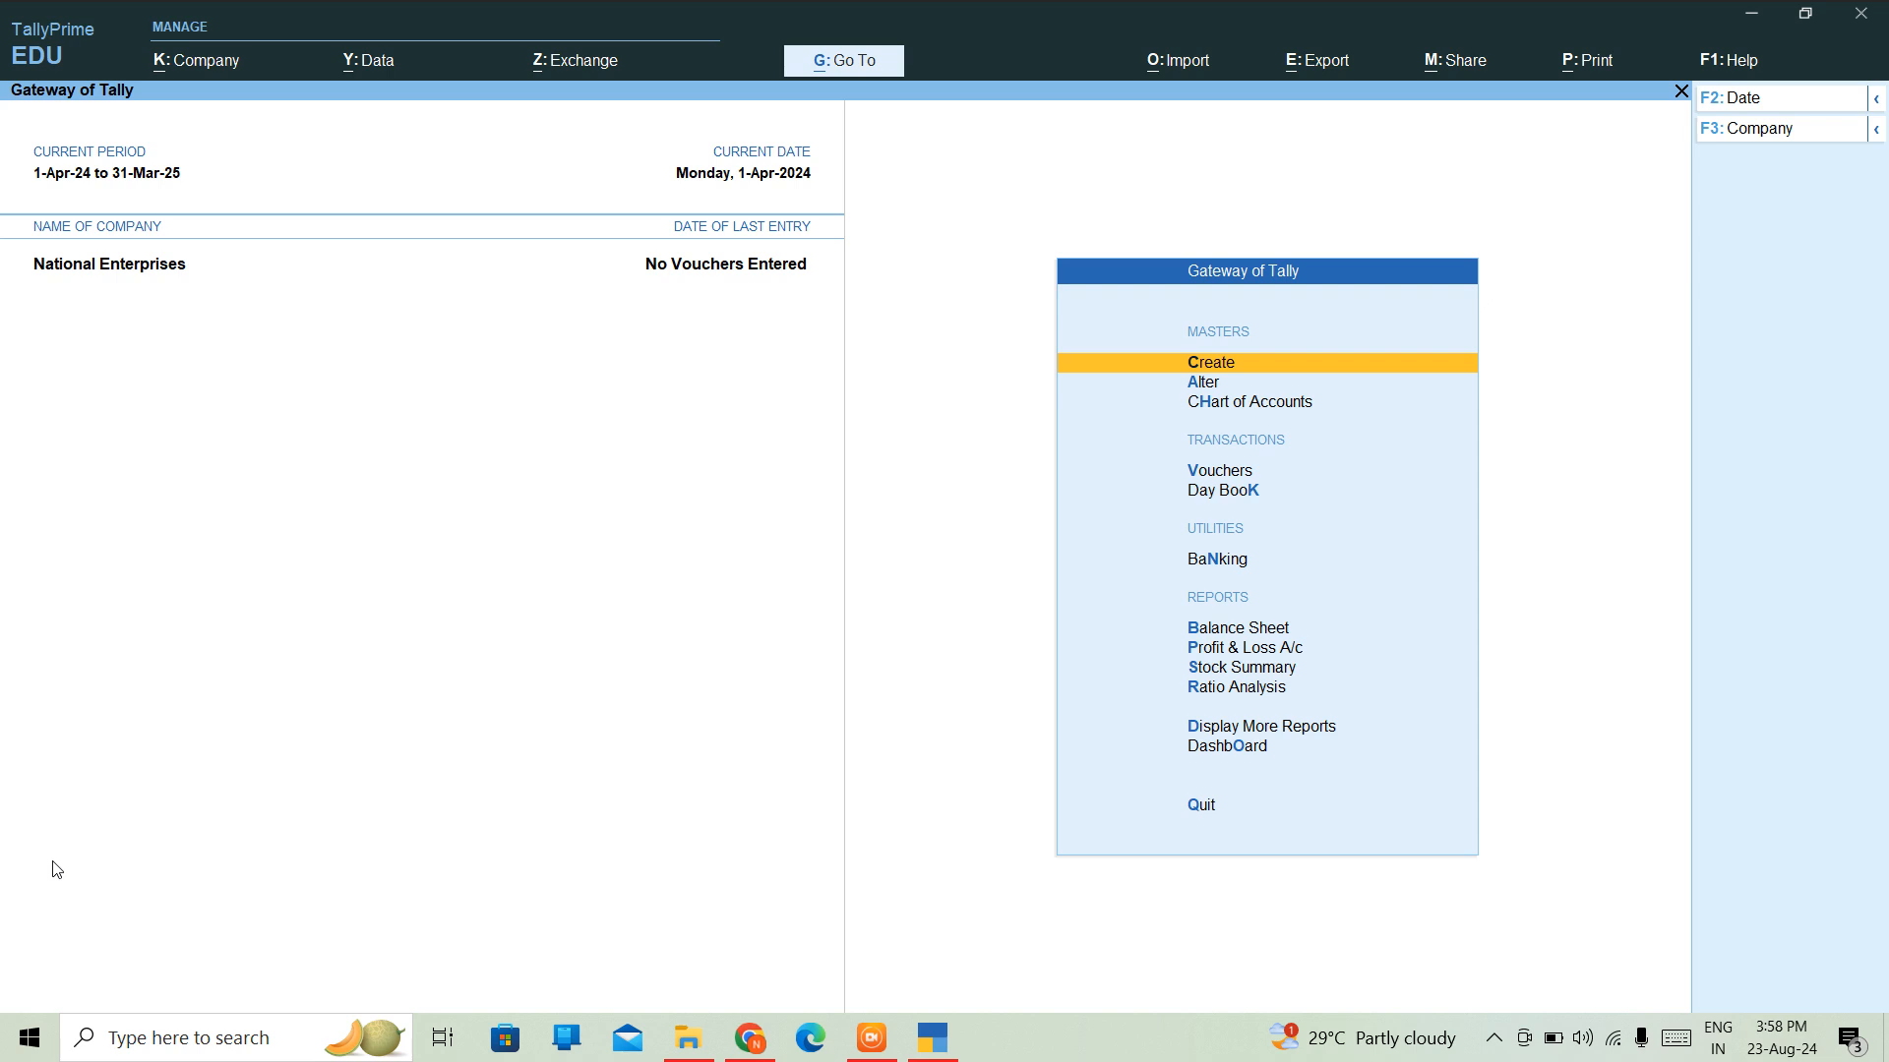
{"action": "key", "text": "Down"}
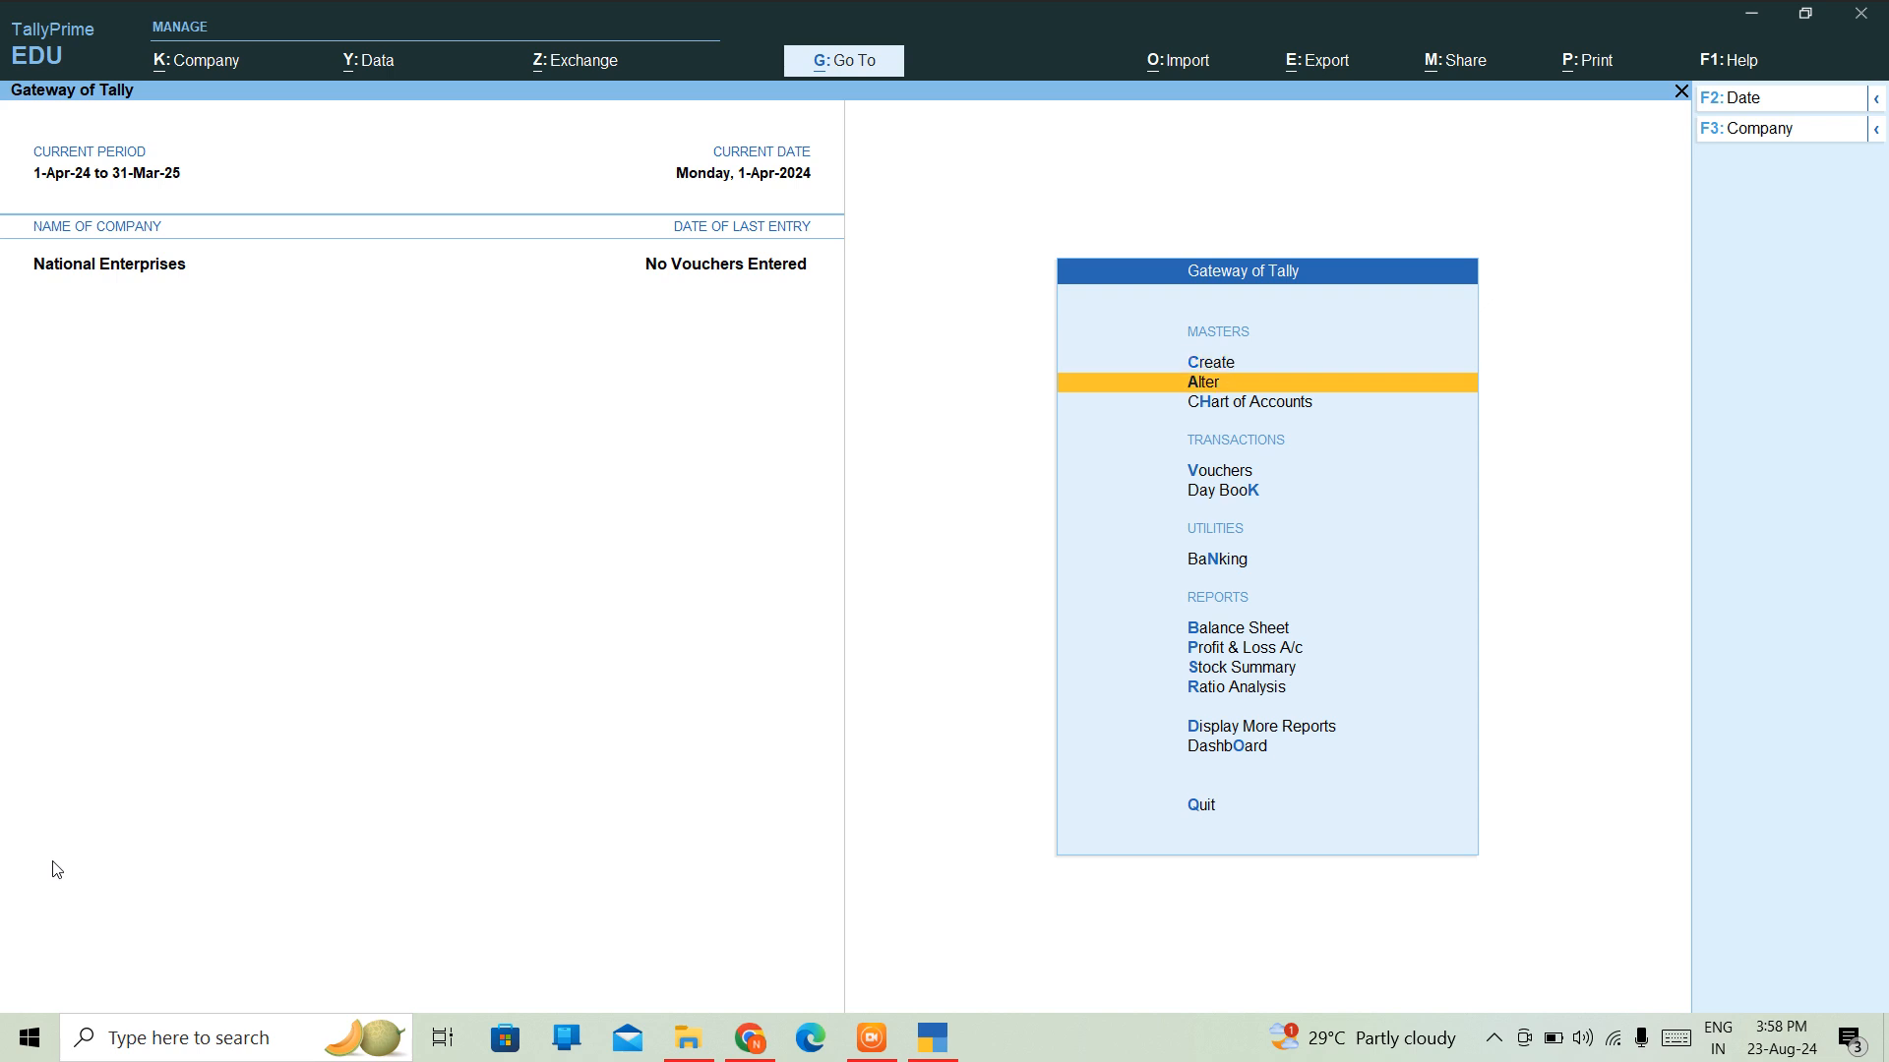
{"action": "key", "text": "Return"}
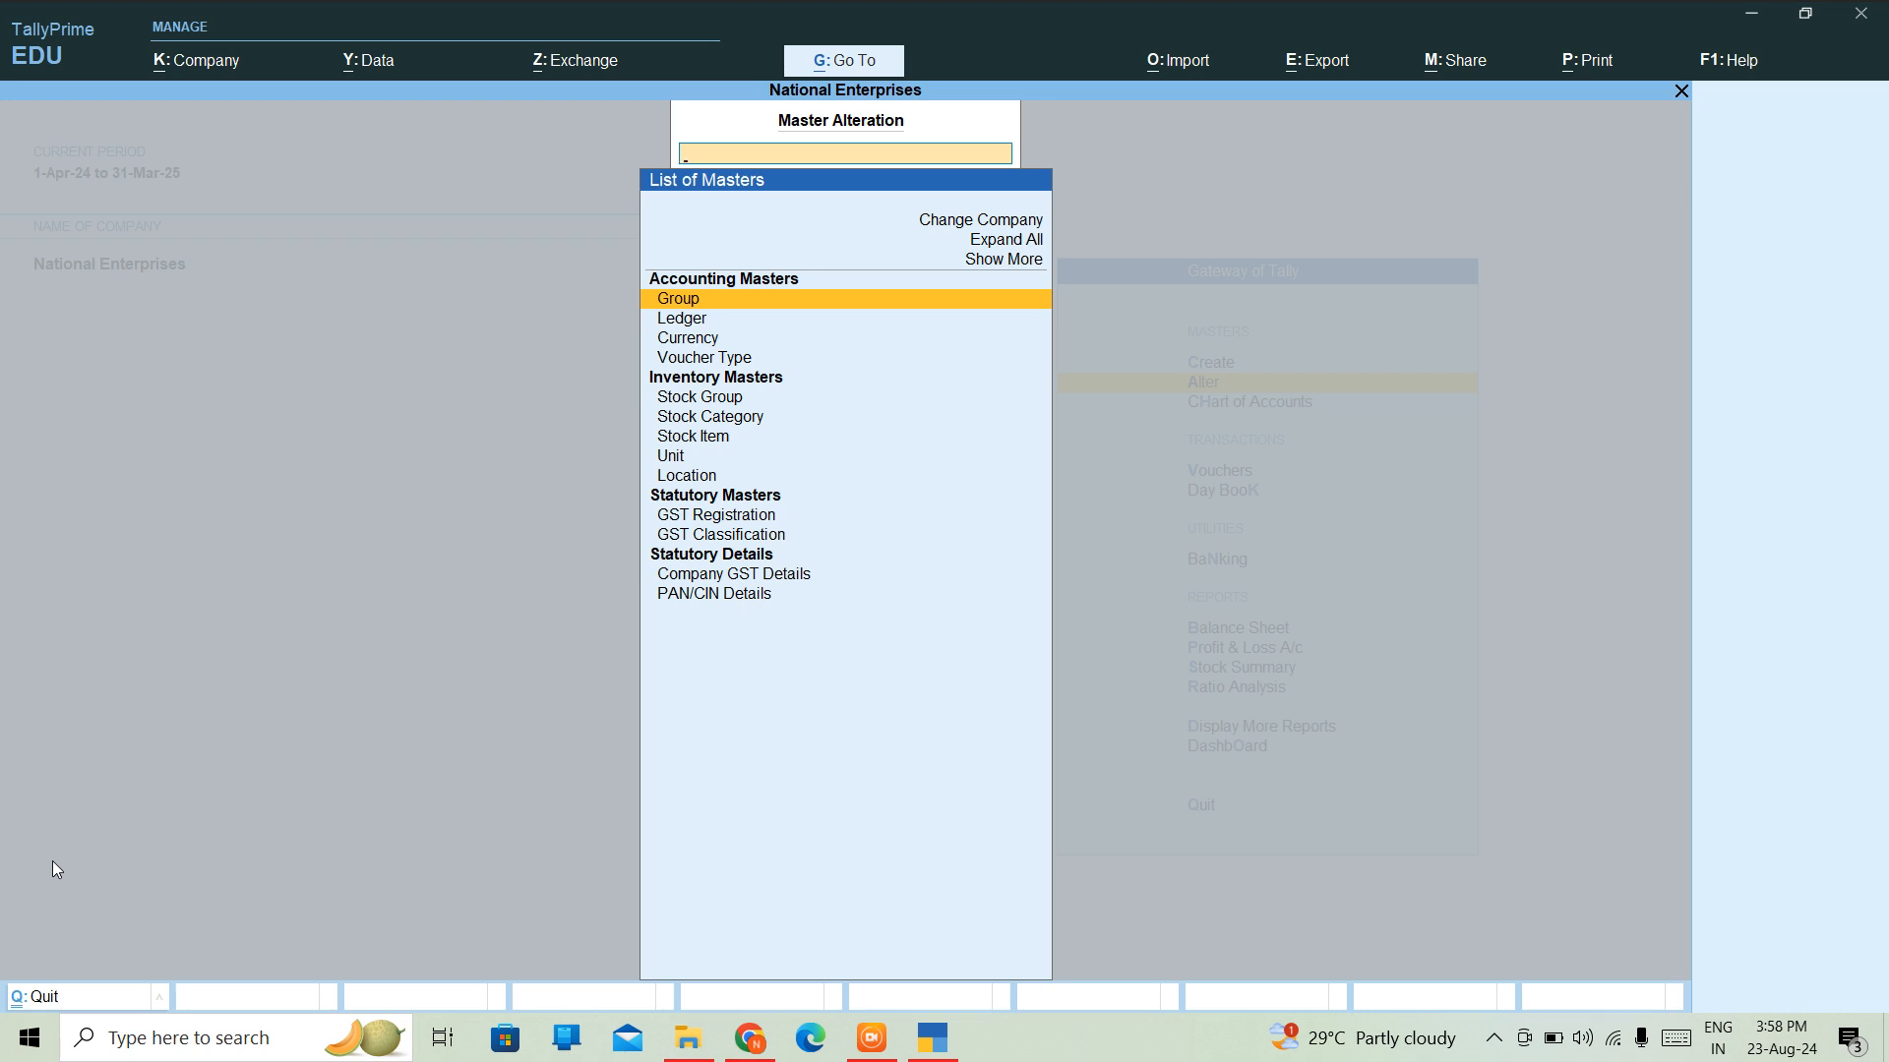
{"action": "key", "text": "Return"}
- Open the Investments group to examine its parent and nature of group, and quit without saving changes
{"action": "key", "text": "Down"}
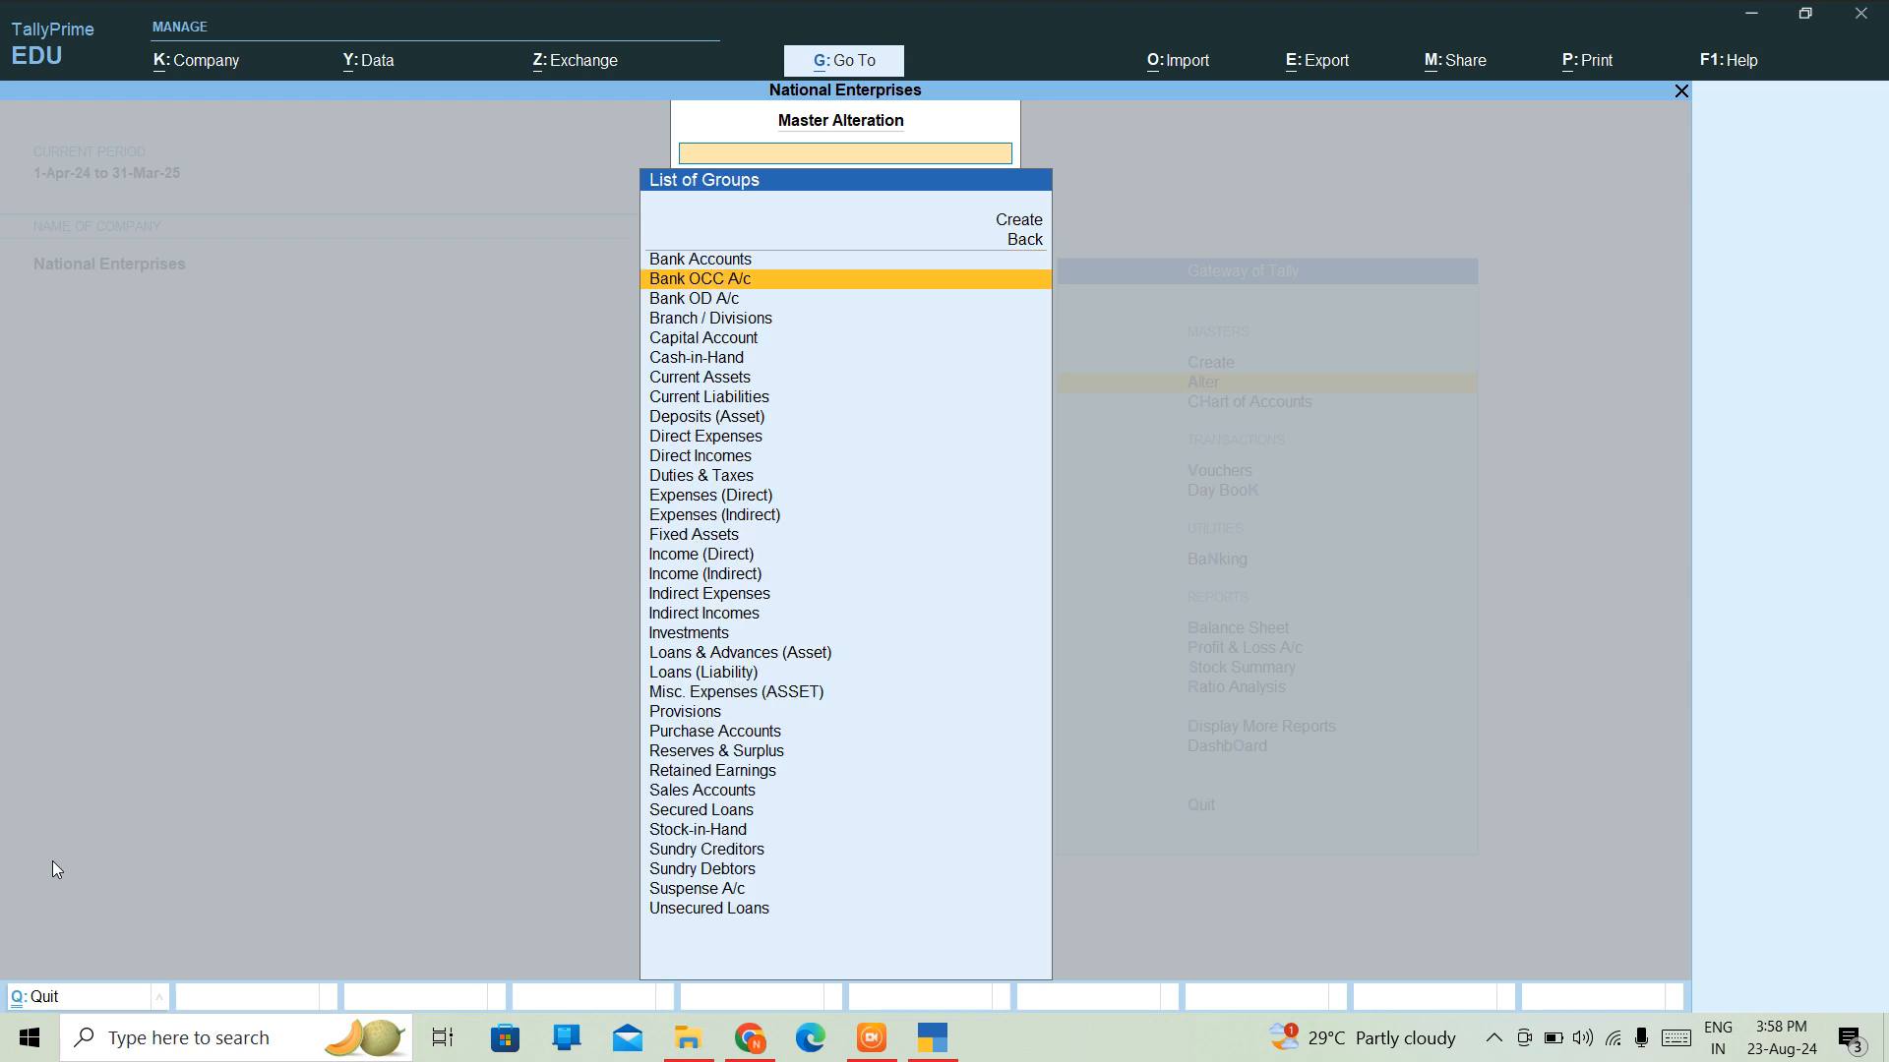
{"action": "key", "text": "Down"}
{"action": "key", "text": "Down"}
{"action": "key", "text": "Down"}
{"action": "key", "text": "Down"}
{"action": "key", "text": "Down"}
{"action": "key", "text": "Down"}
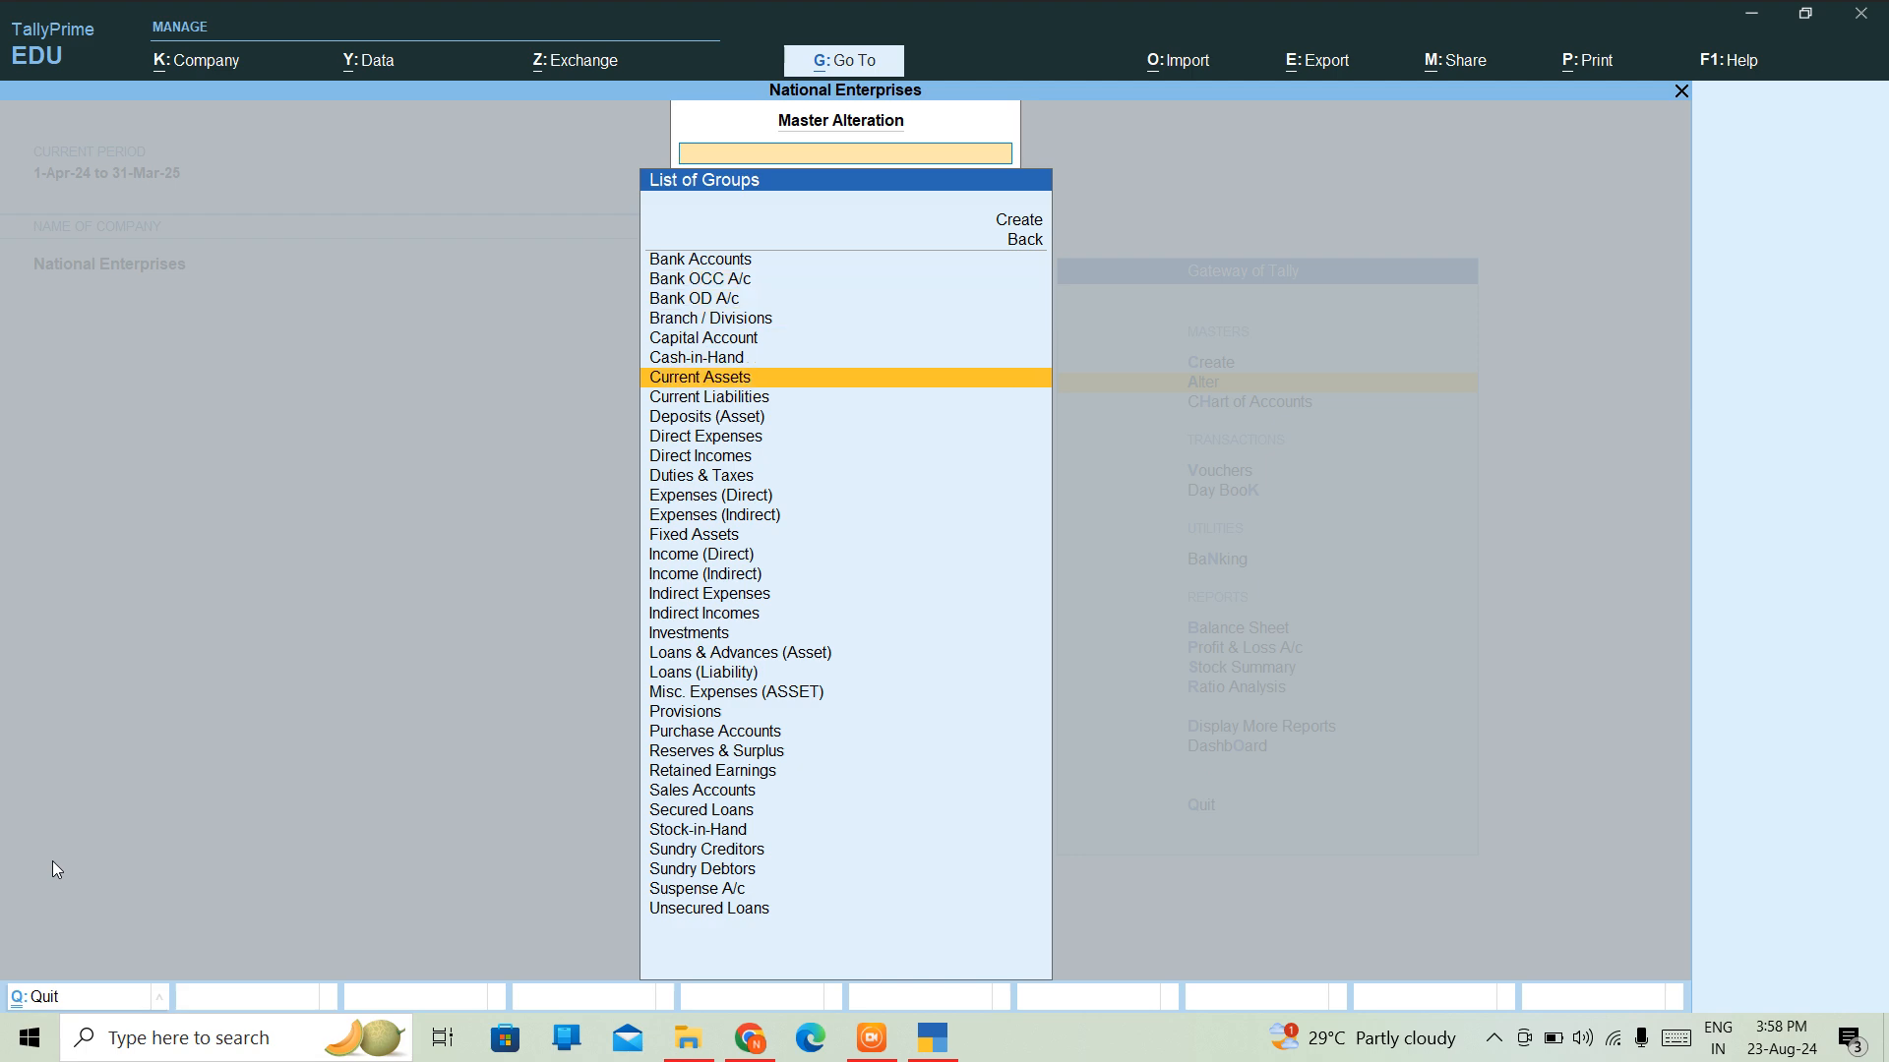
{"action": "key", "text": "Down"}
{"action": "key", "text": "Down"}
{"action": "key", "text": "Down"}
{"action": "key", "text": "Down"}
{"action": "key", "text": "Down"}
{"action": "key", "text": "Down"}
{"action": "key", "text": "Down"}
{"action": "key", "text": "Down"}
{"action": "key", "text": "Down"}
{"action": "key", "text": "Down"}
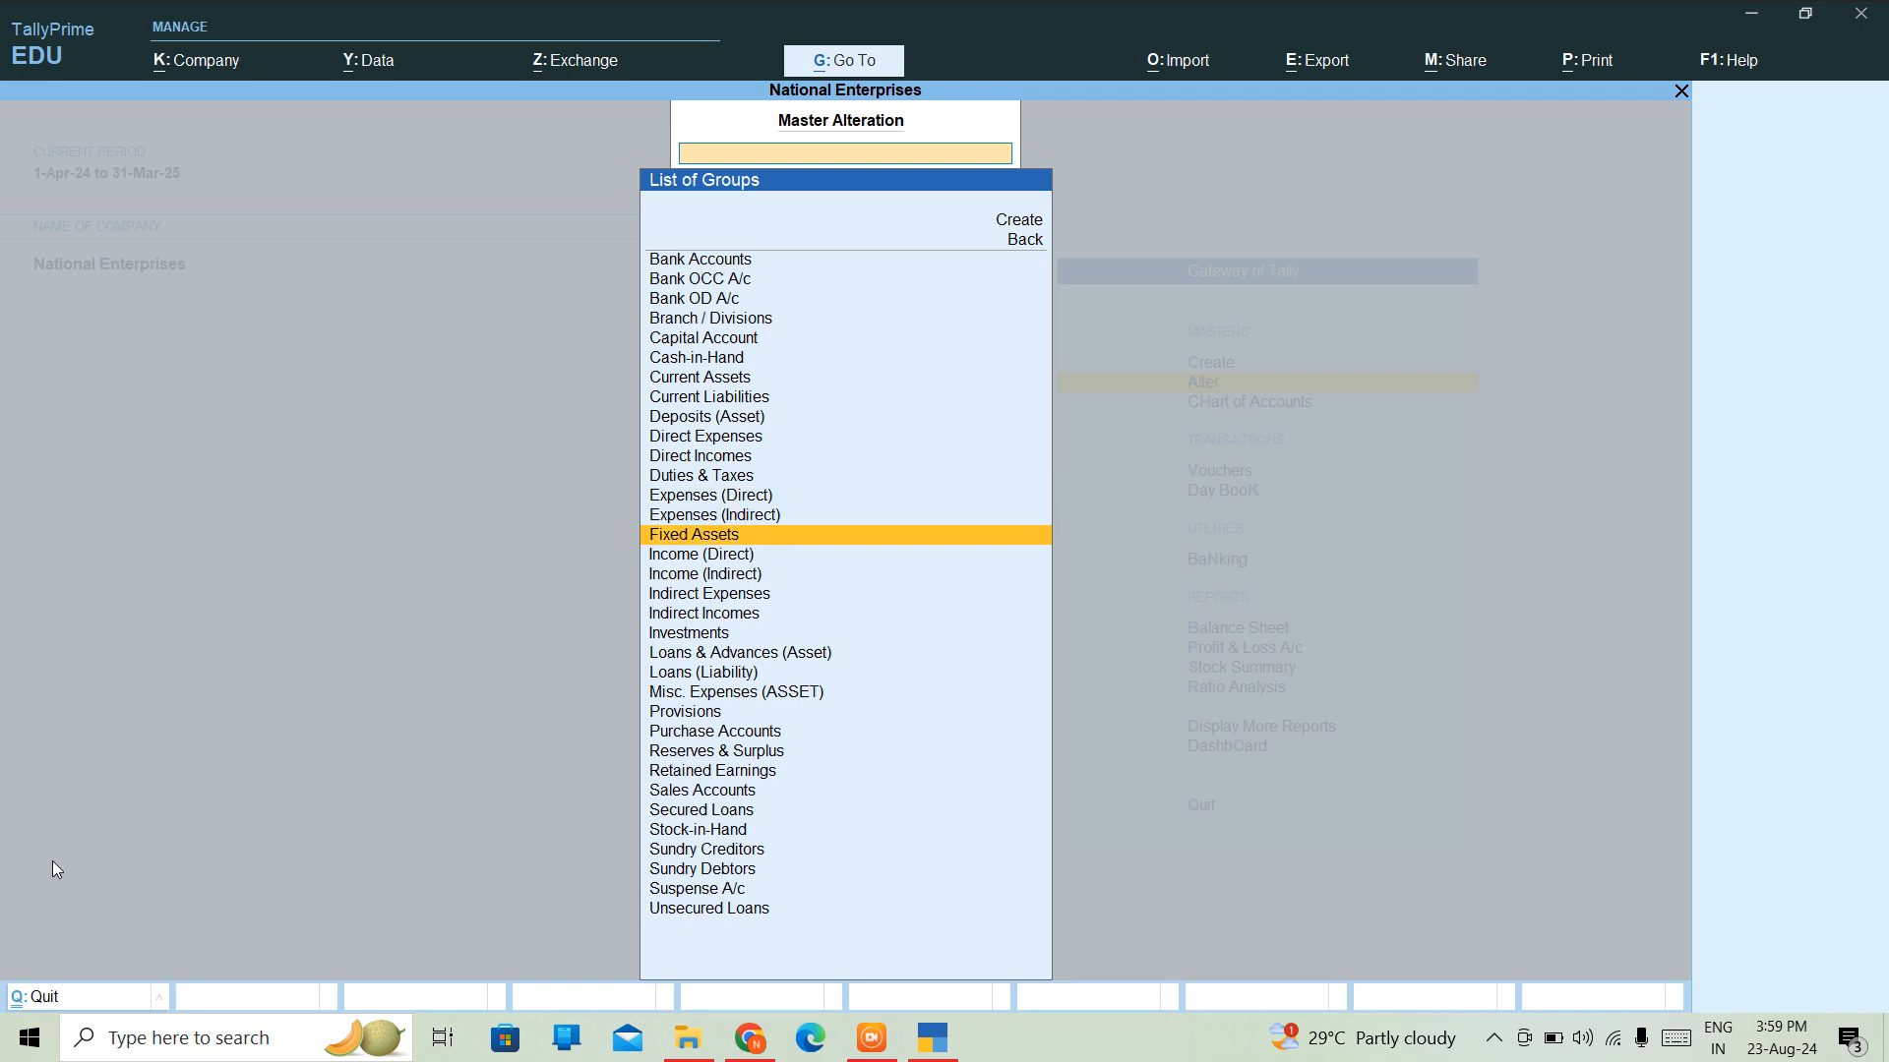
{"action": "key", "text": "Down"}
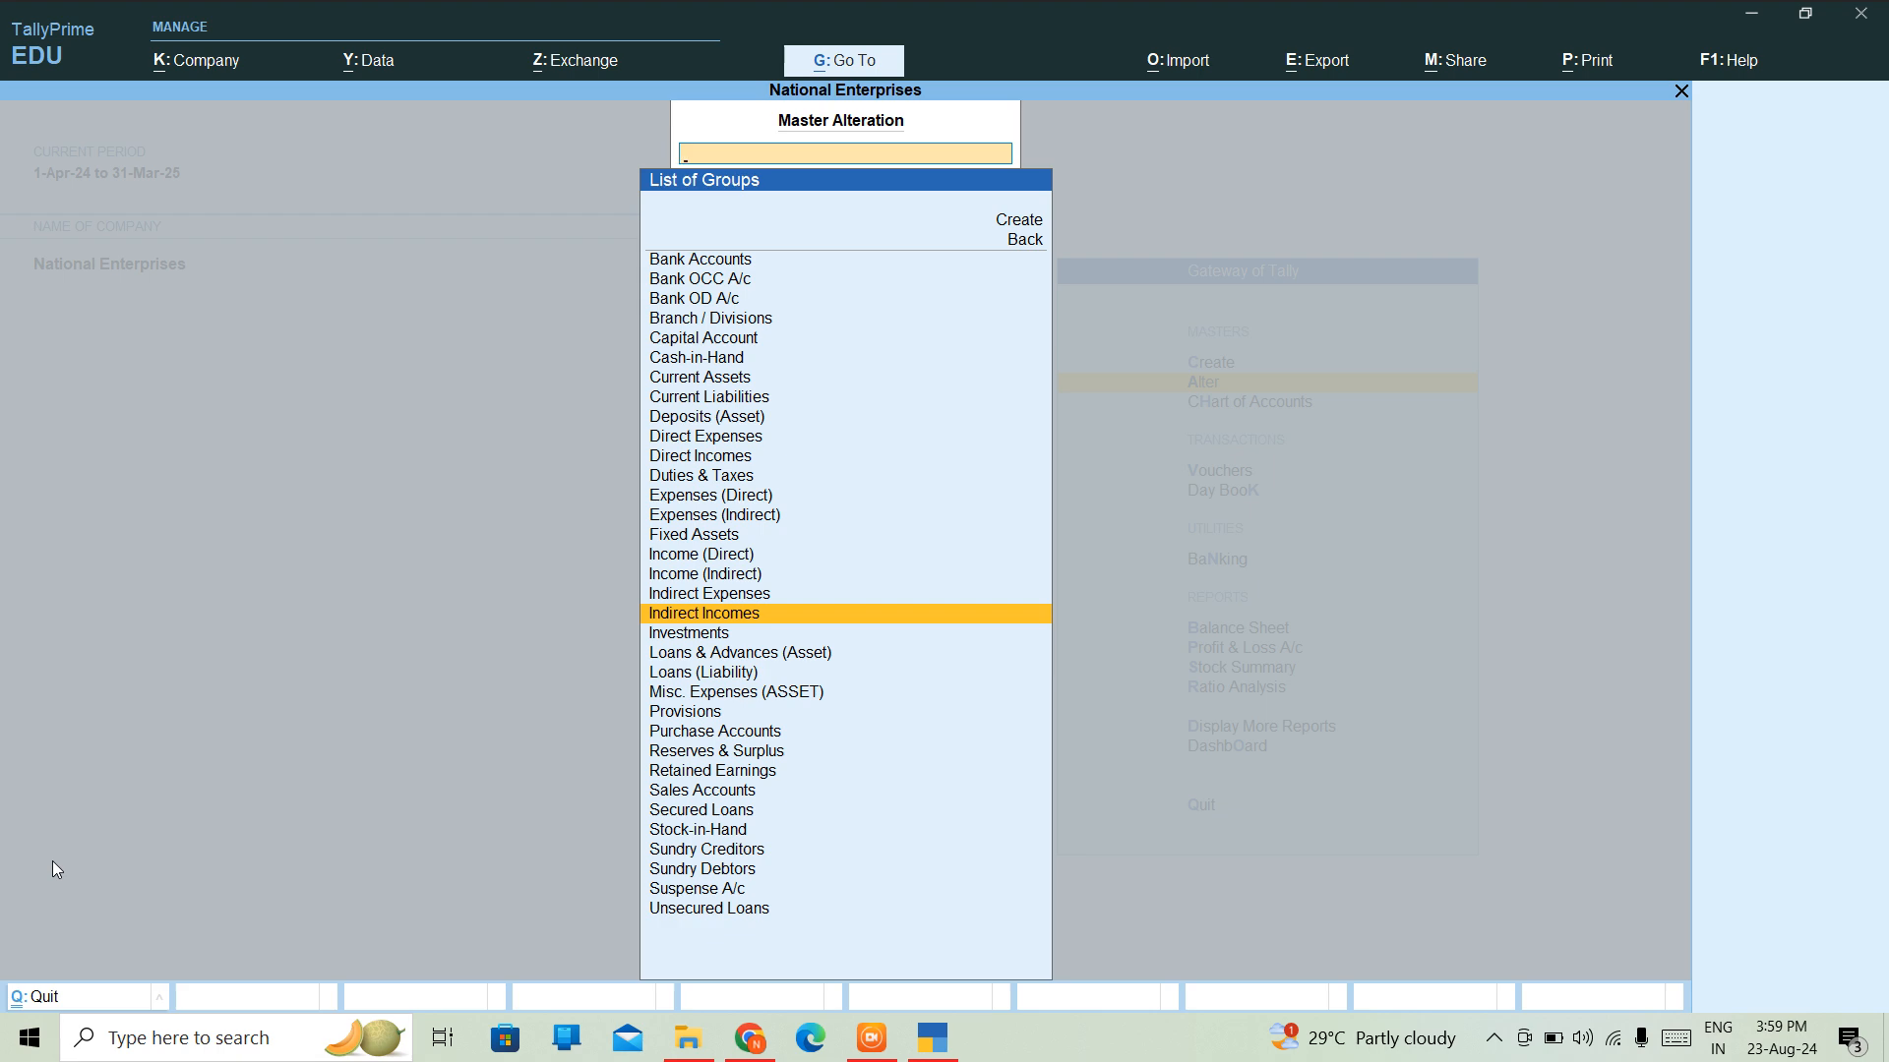
{"action": "key", "text": "Down"}
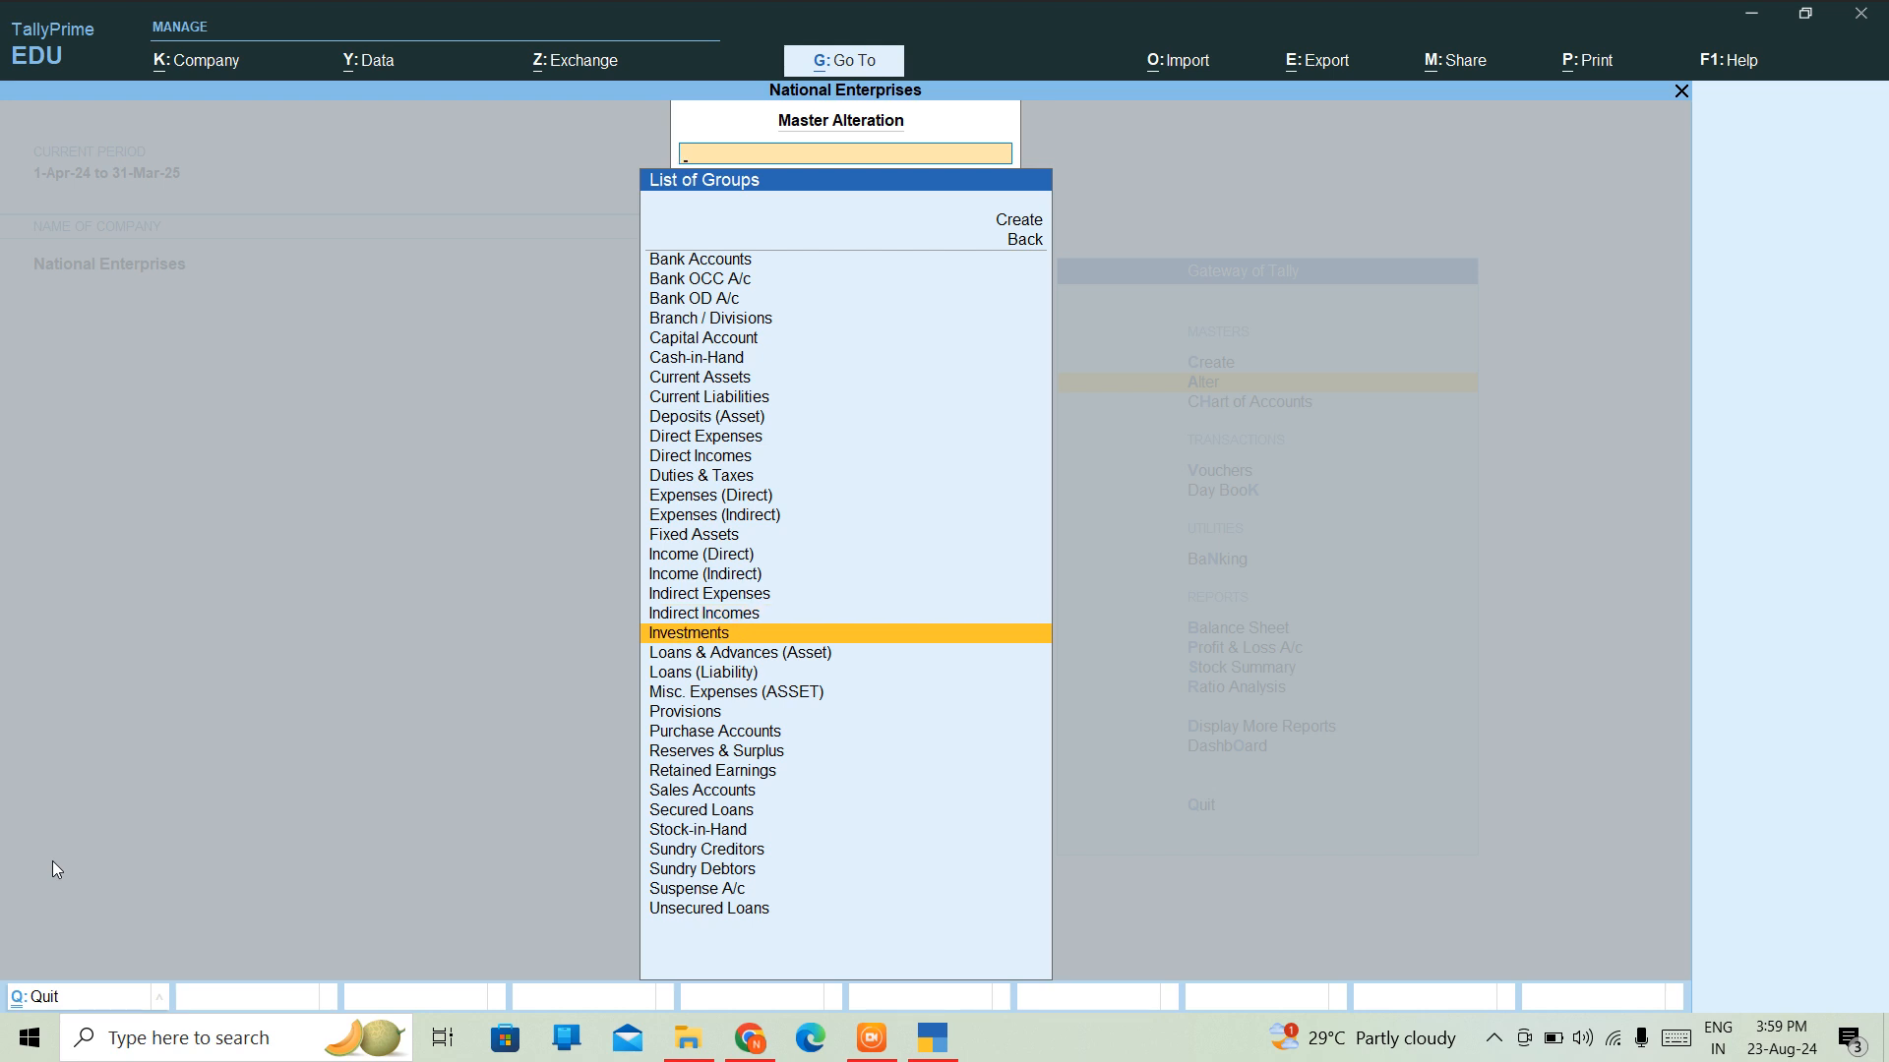
{"action": "key", "text": "Return"}
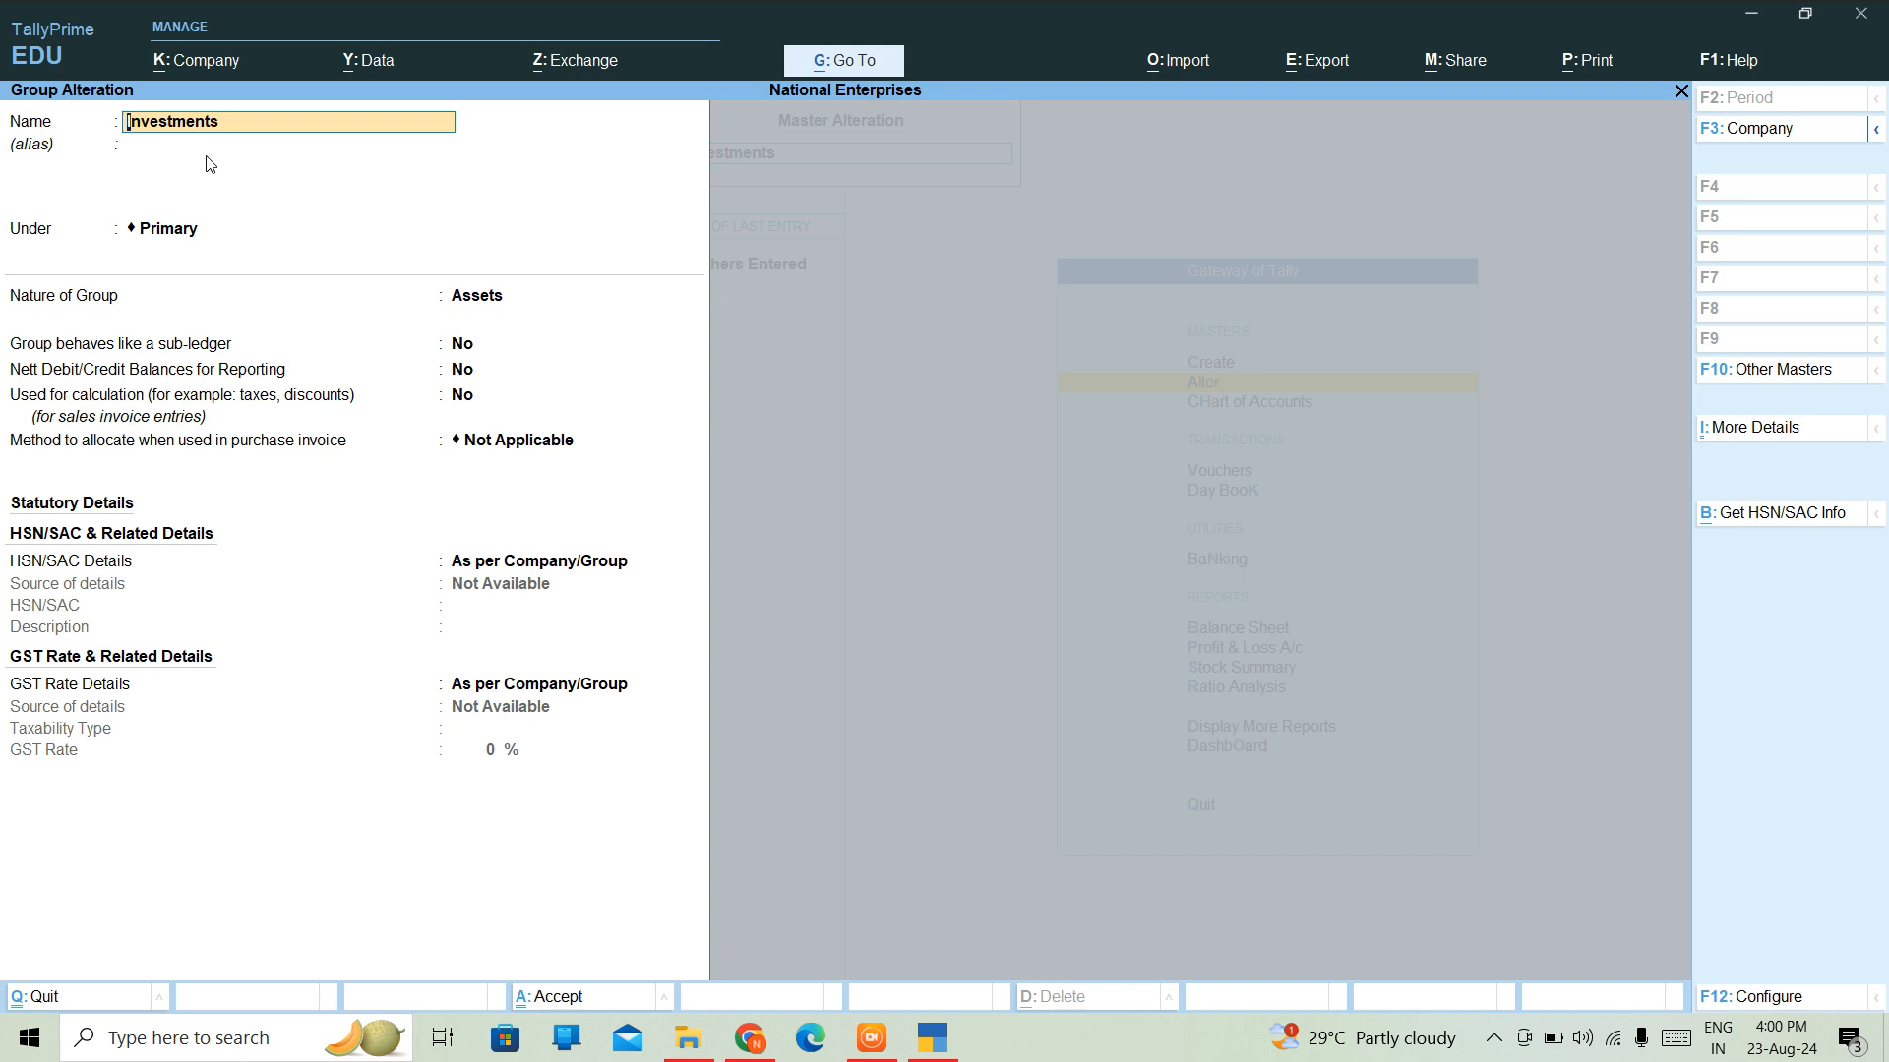
{"action": "key", "text": "BackSpace"}
{"action": "key", "text": "Escape"}
{"action": "key", "text": "y"}
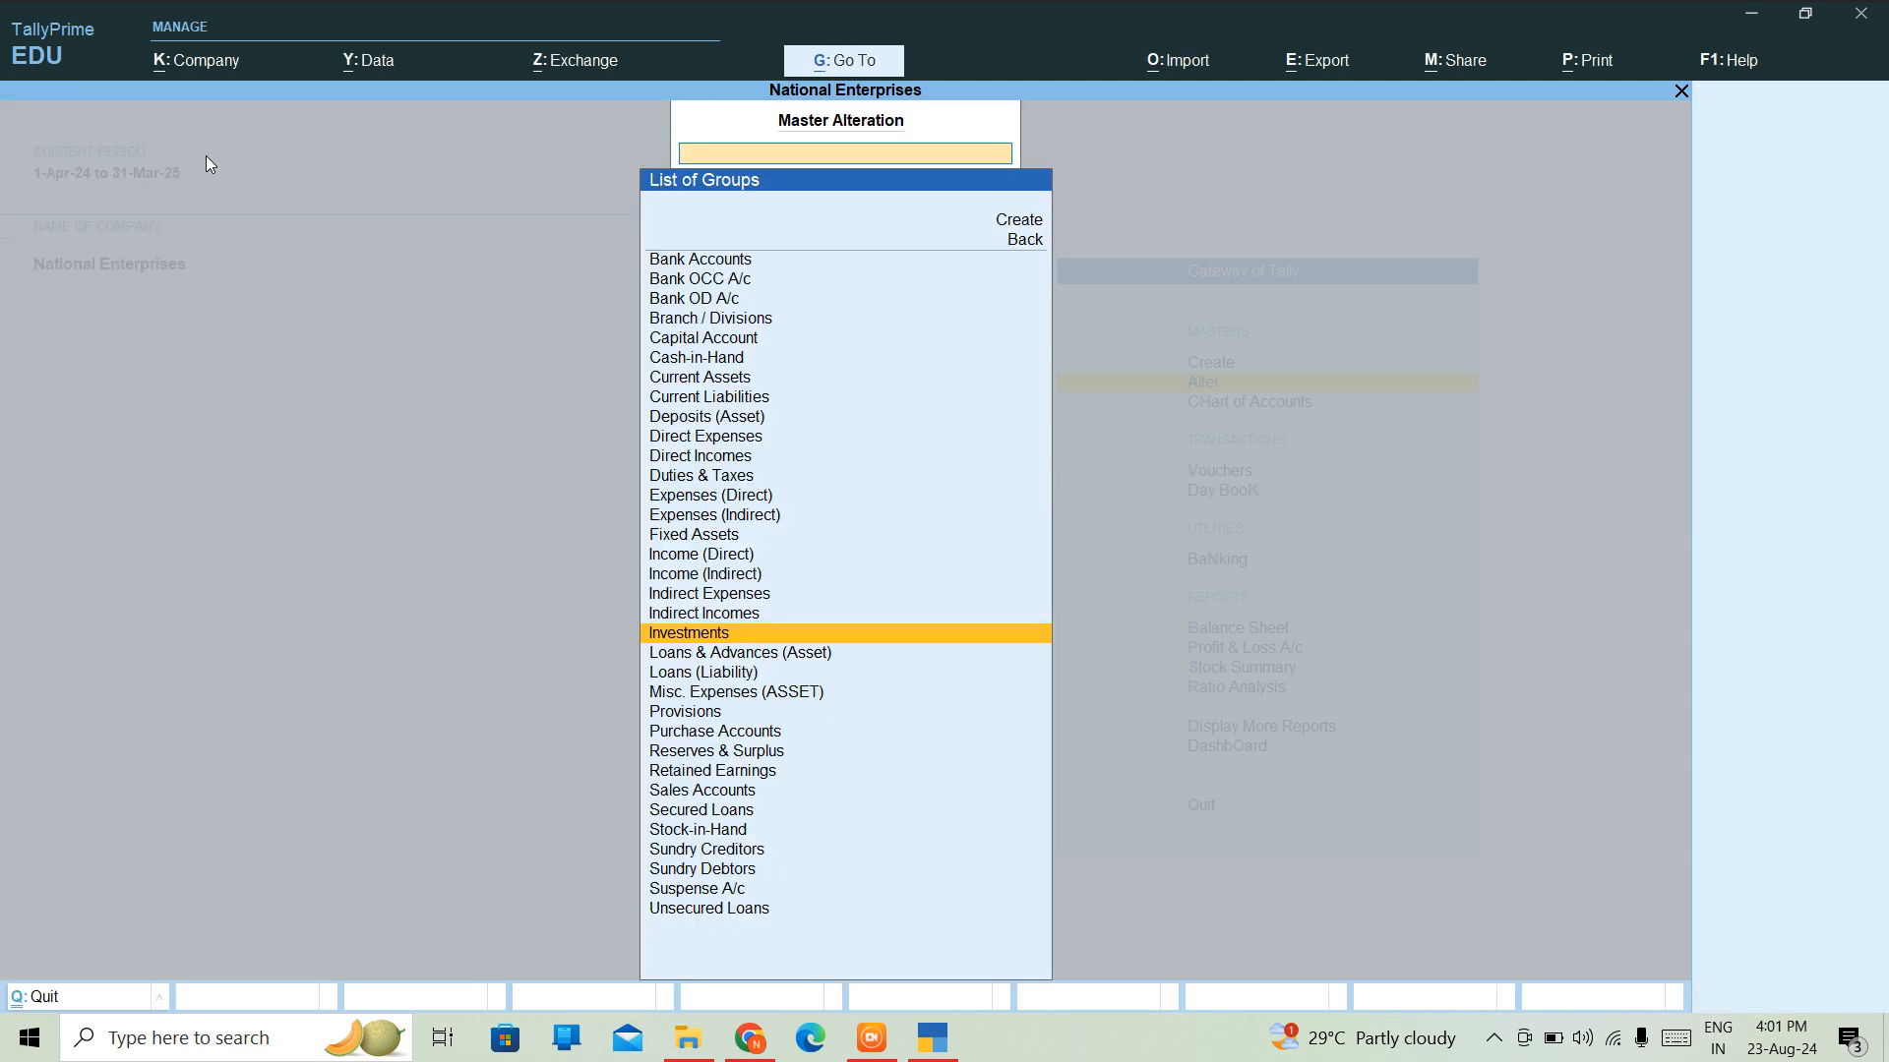
- Open the Loans & Advances (Asset) group to examine which group it falls under, and accept the form
{"action": "key", "text": "Down"}
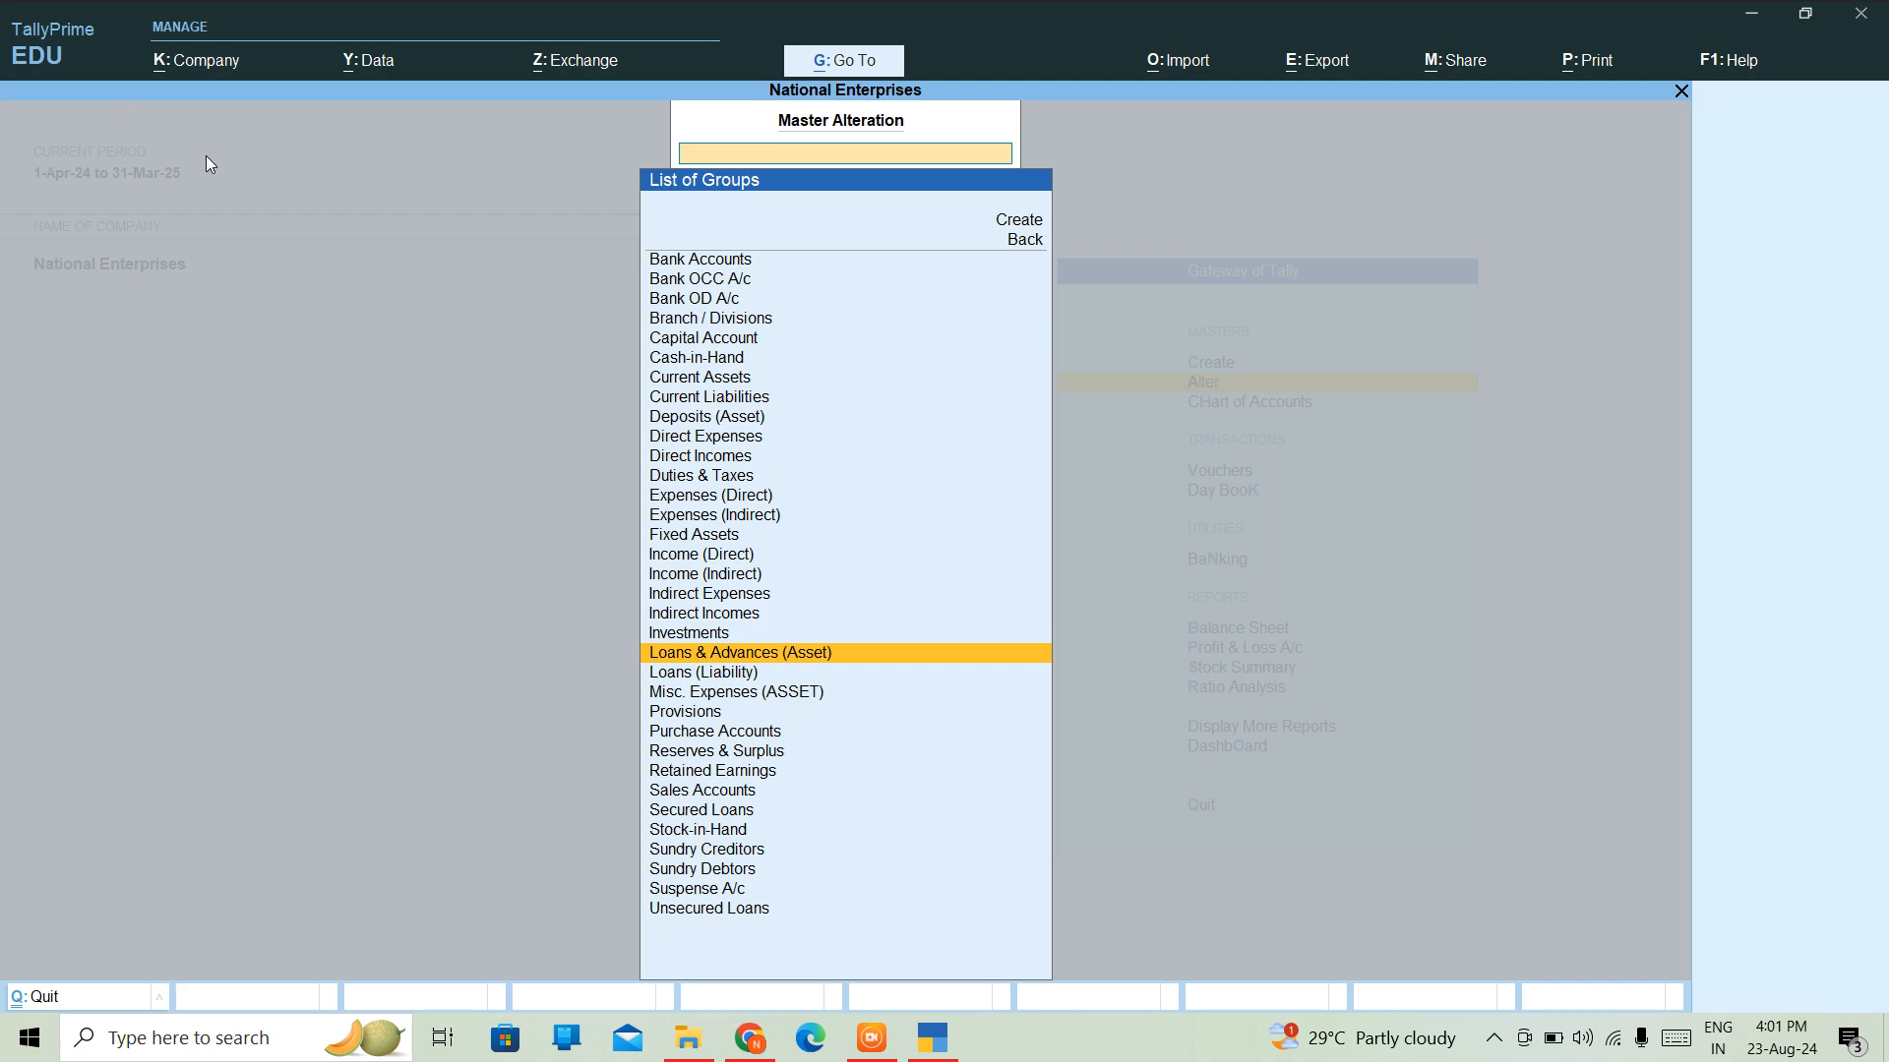
{"action": "key", "text": "Return"}
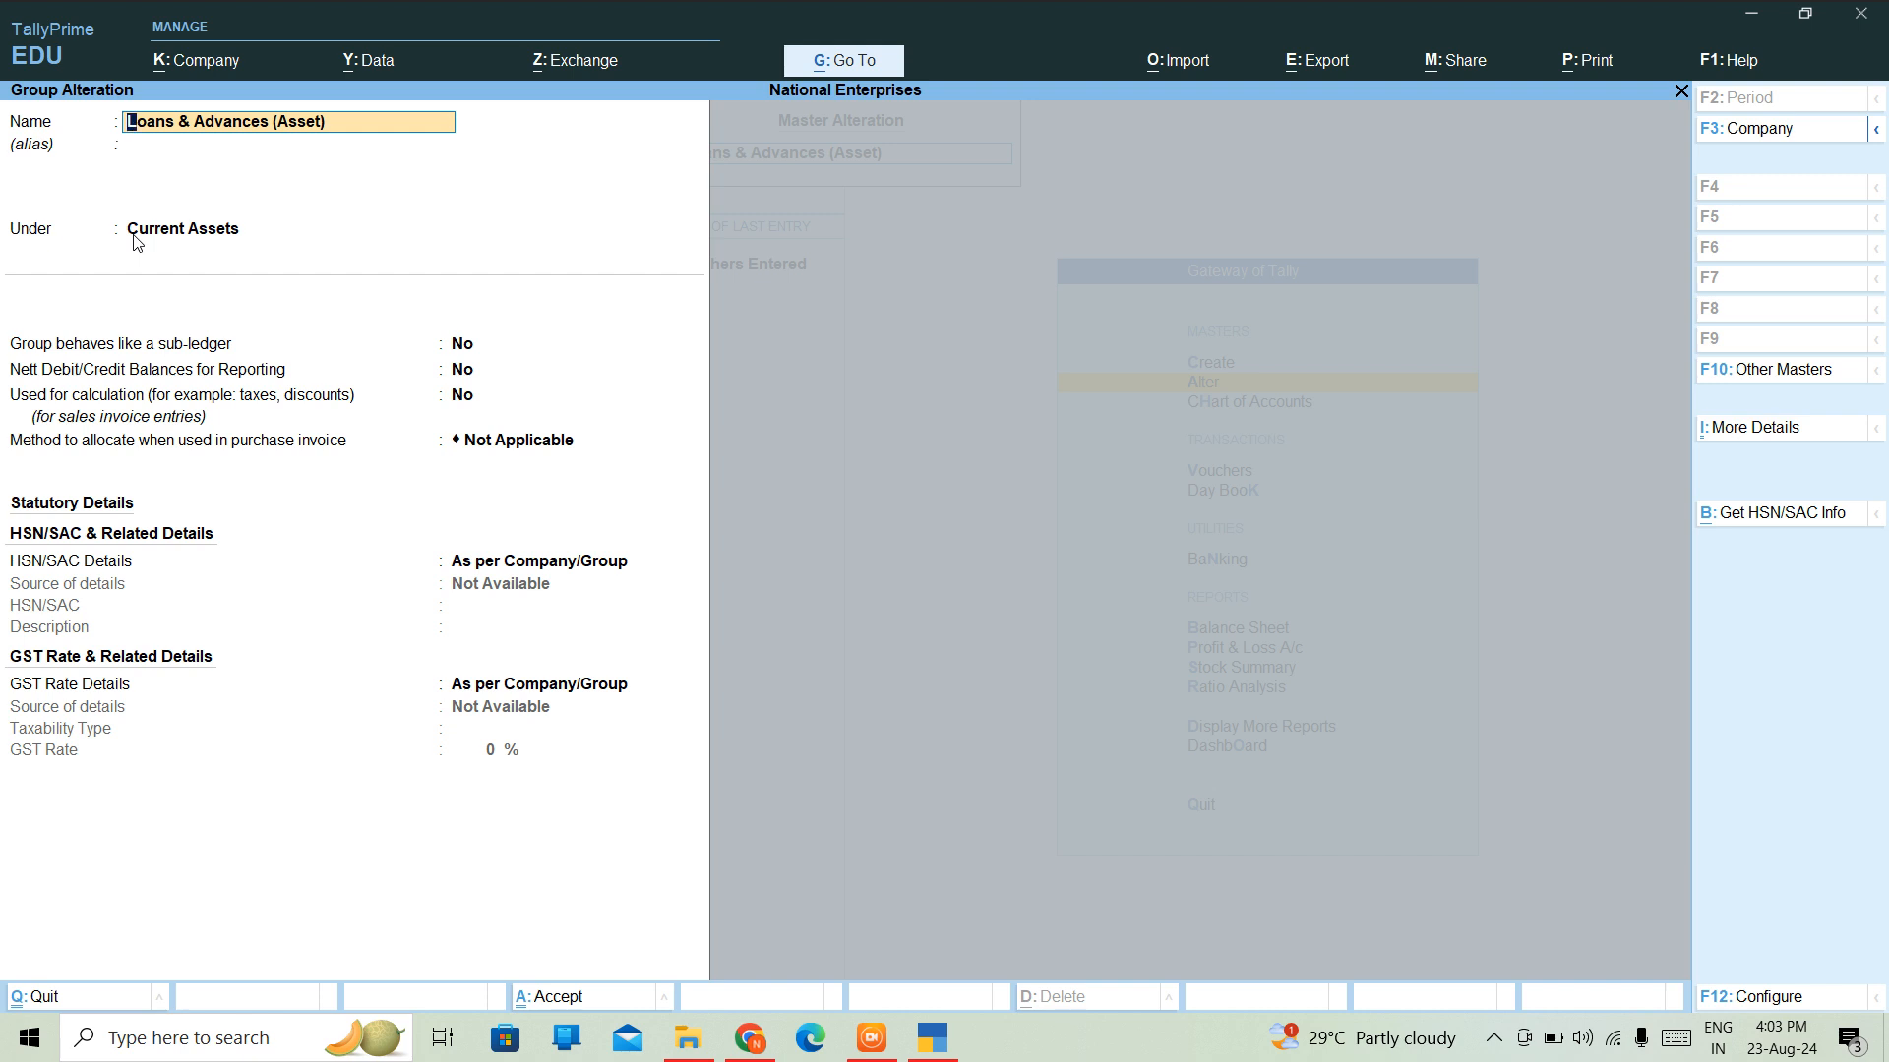
{"action": "key", "text": "ctrl"}
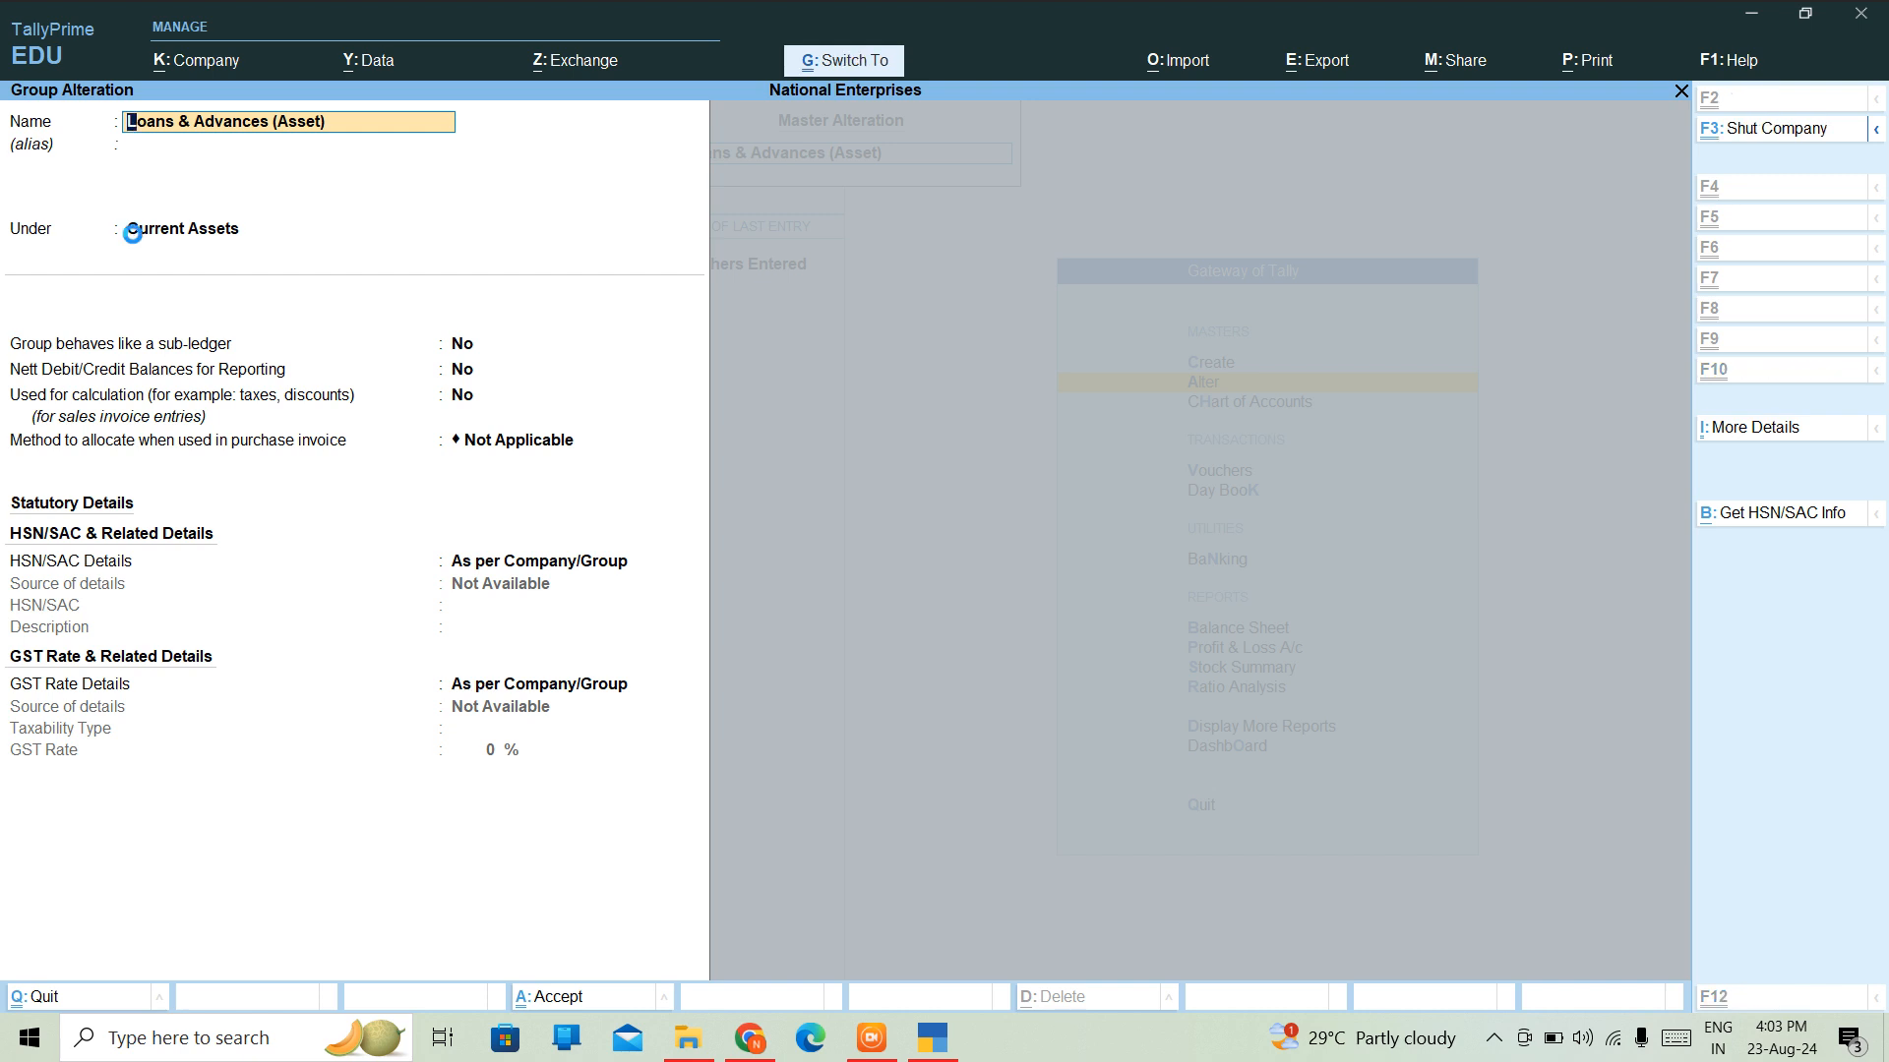
{"action": "key", "text": "ctrl+a"}
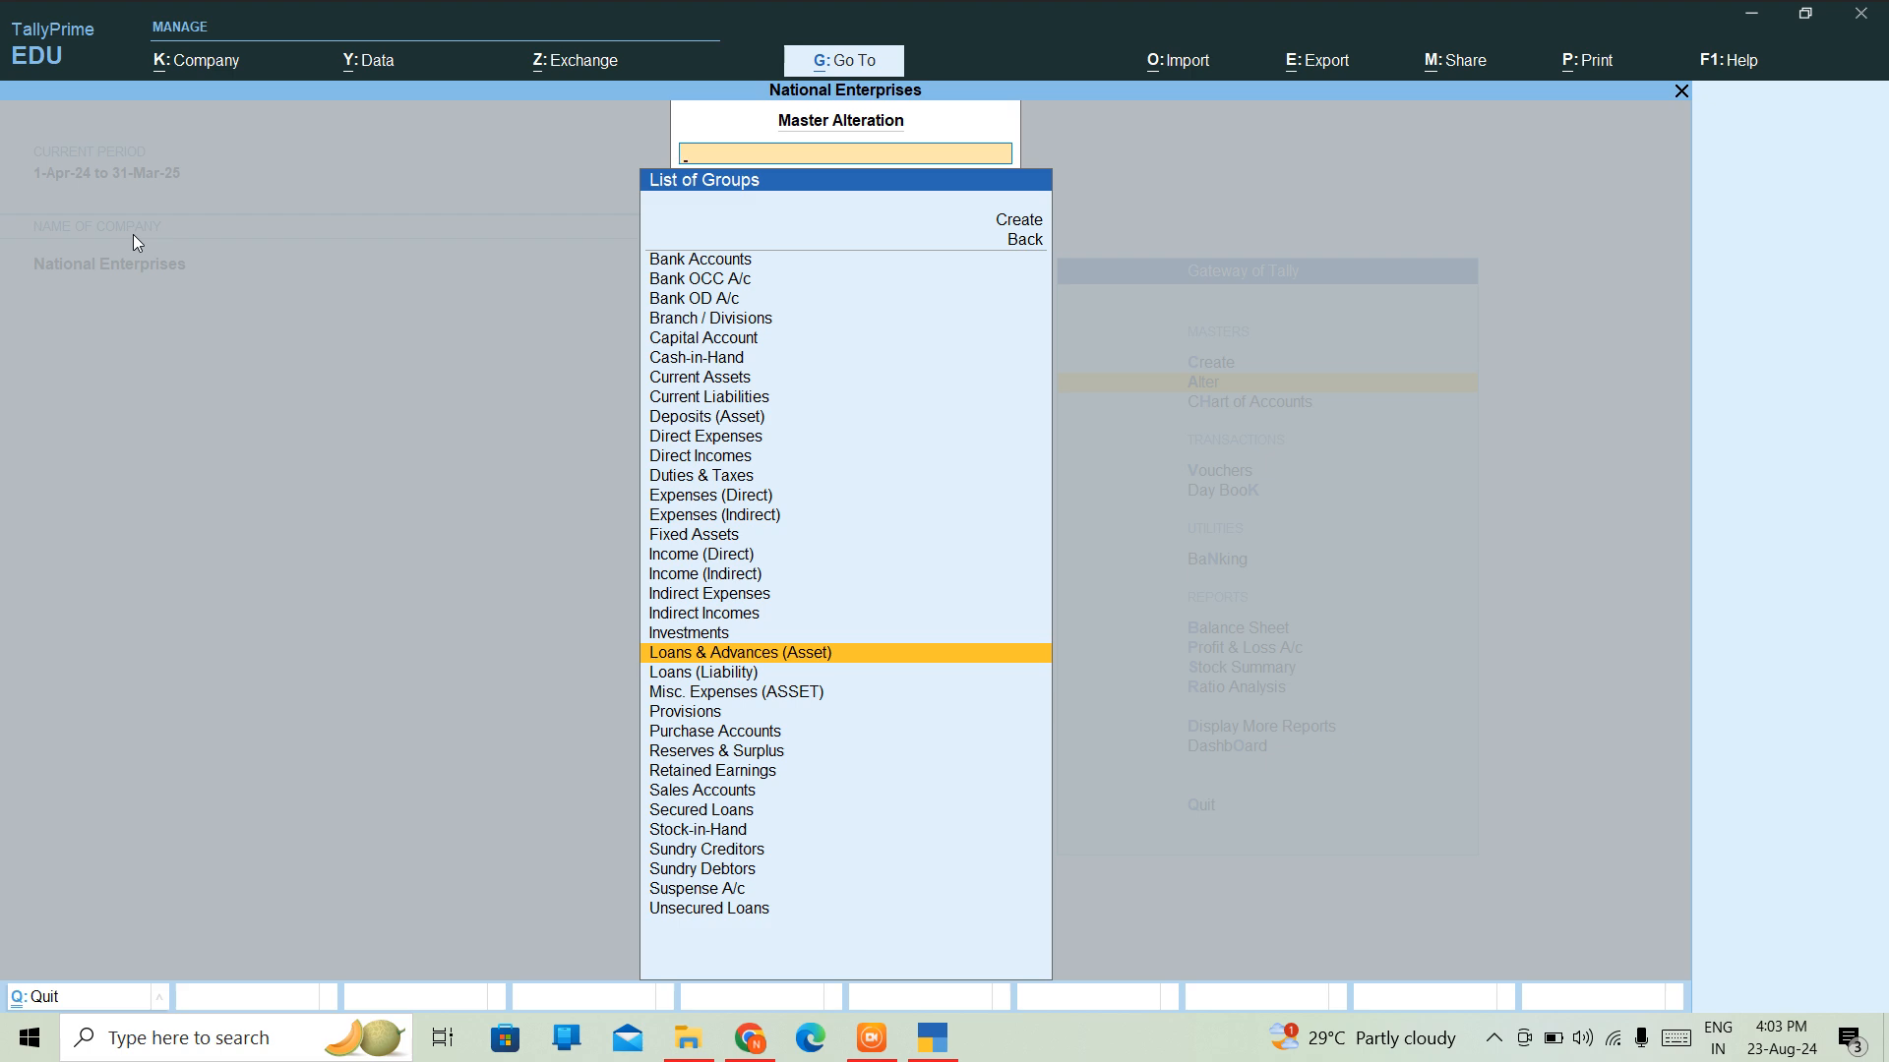
- Open the Loans (Liability) group to examine its parent and nature, and leave without saving changes
{"action": "key", "text": "Down"}
{"action": "key", "text": "Return"}
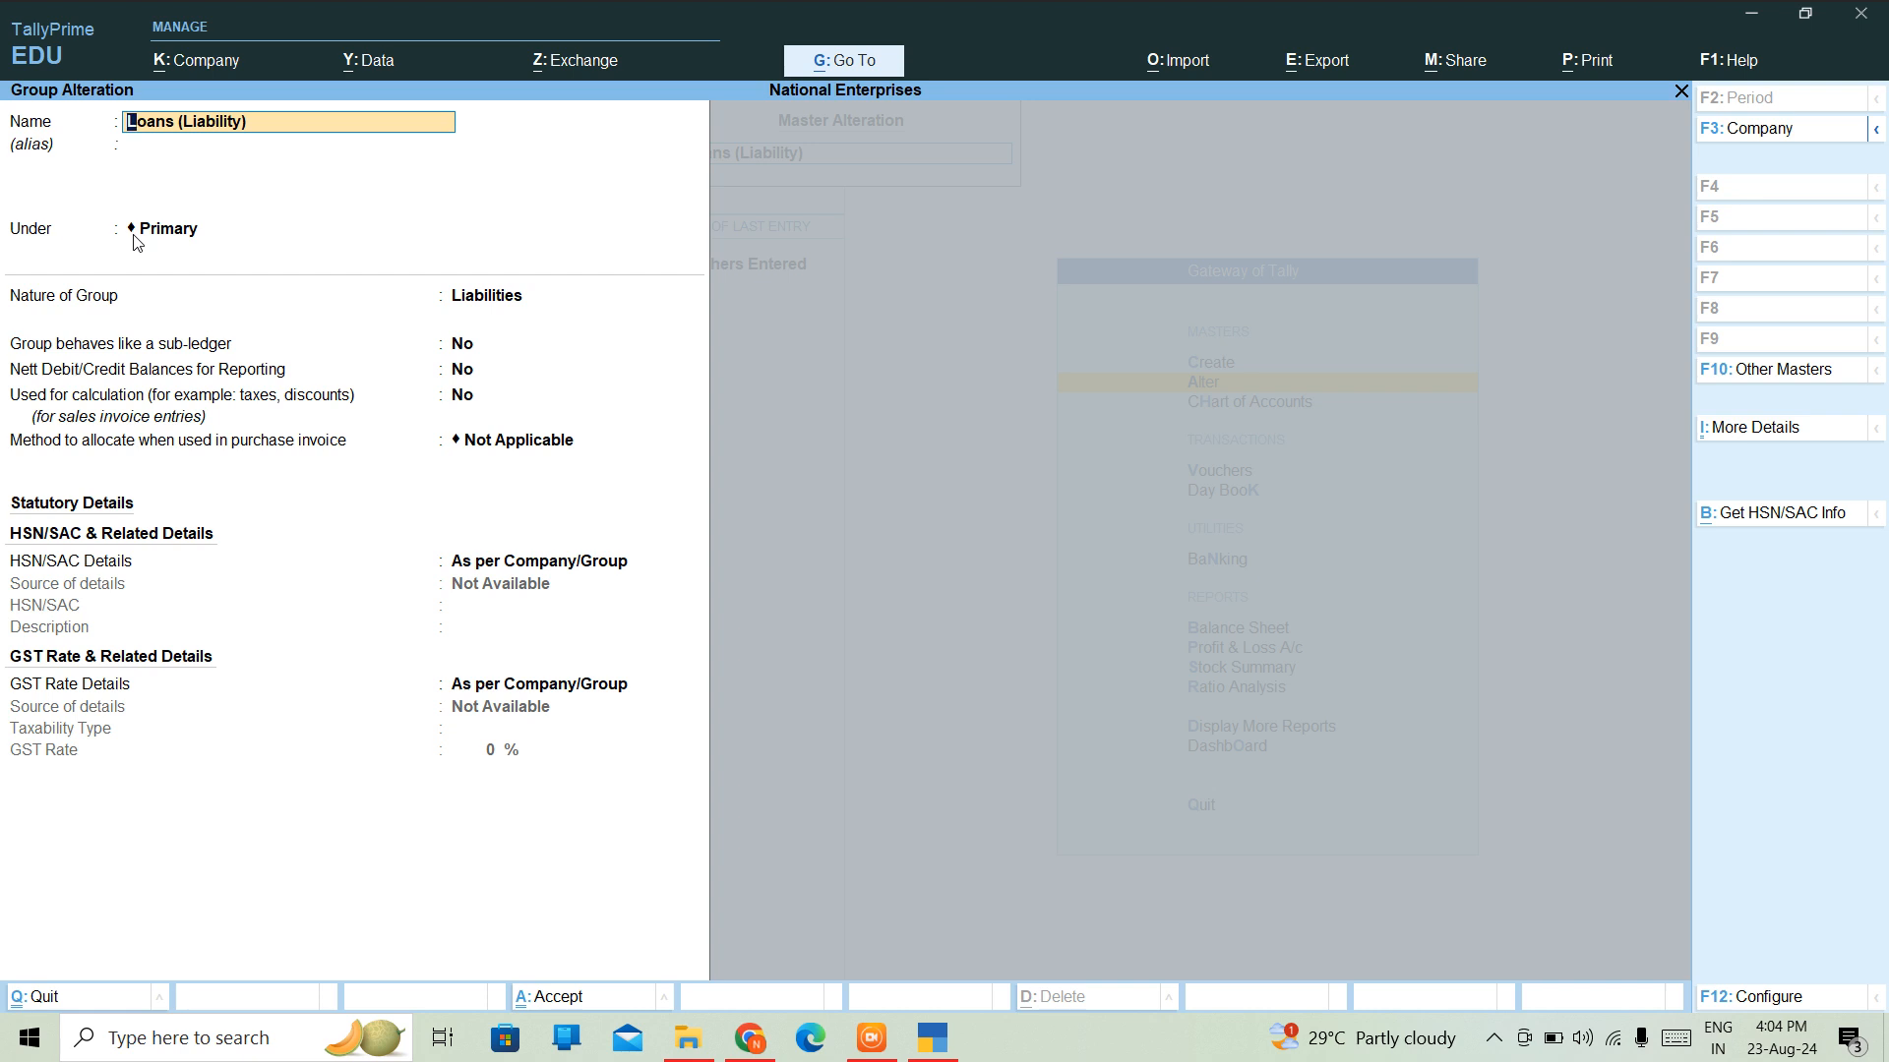
{"action": "key", "text": "BackSpace"}
{"action": "key", "text": "Escape"}
{"action": "key", "text": "y"}
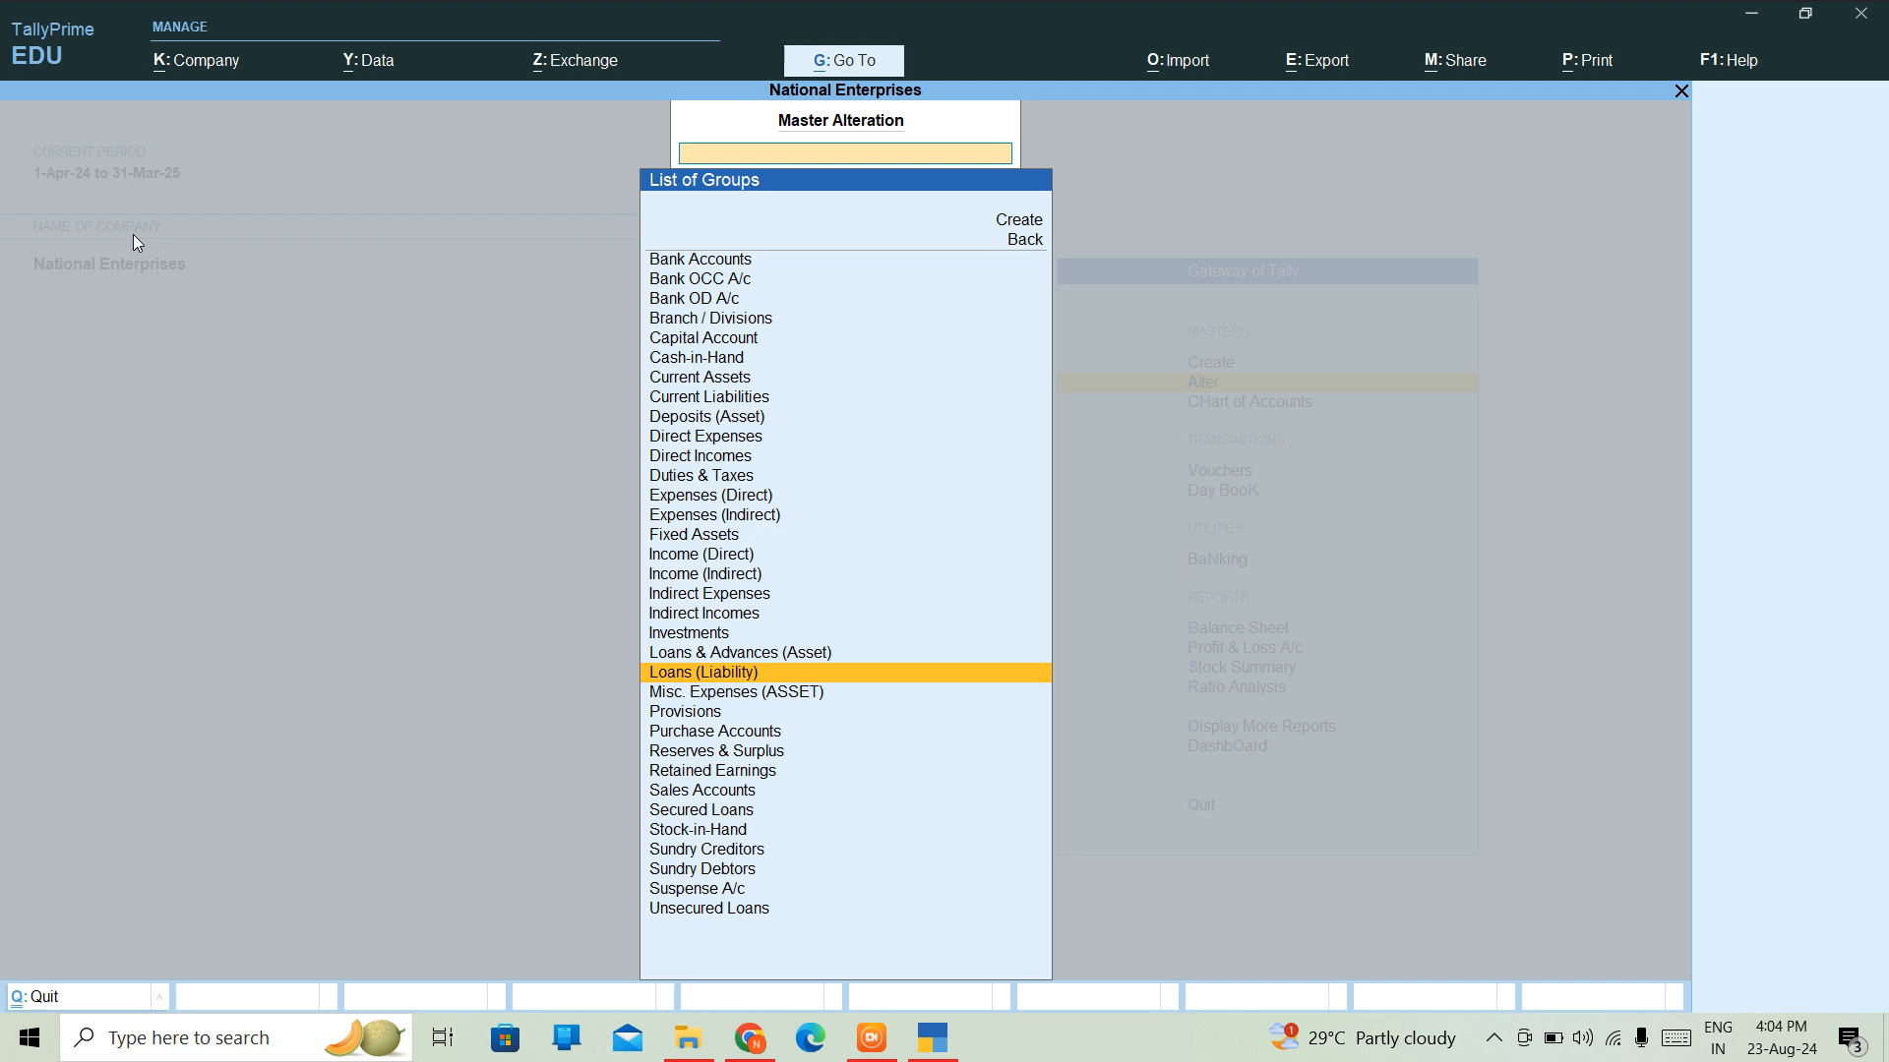
- Check the Misc. Expenses (ASSET) group's parent and nature in its alteration form, and return to the group list
{"action": "key", "text": "Down"}
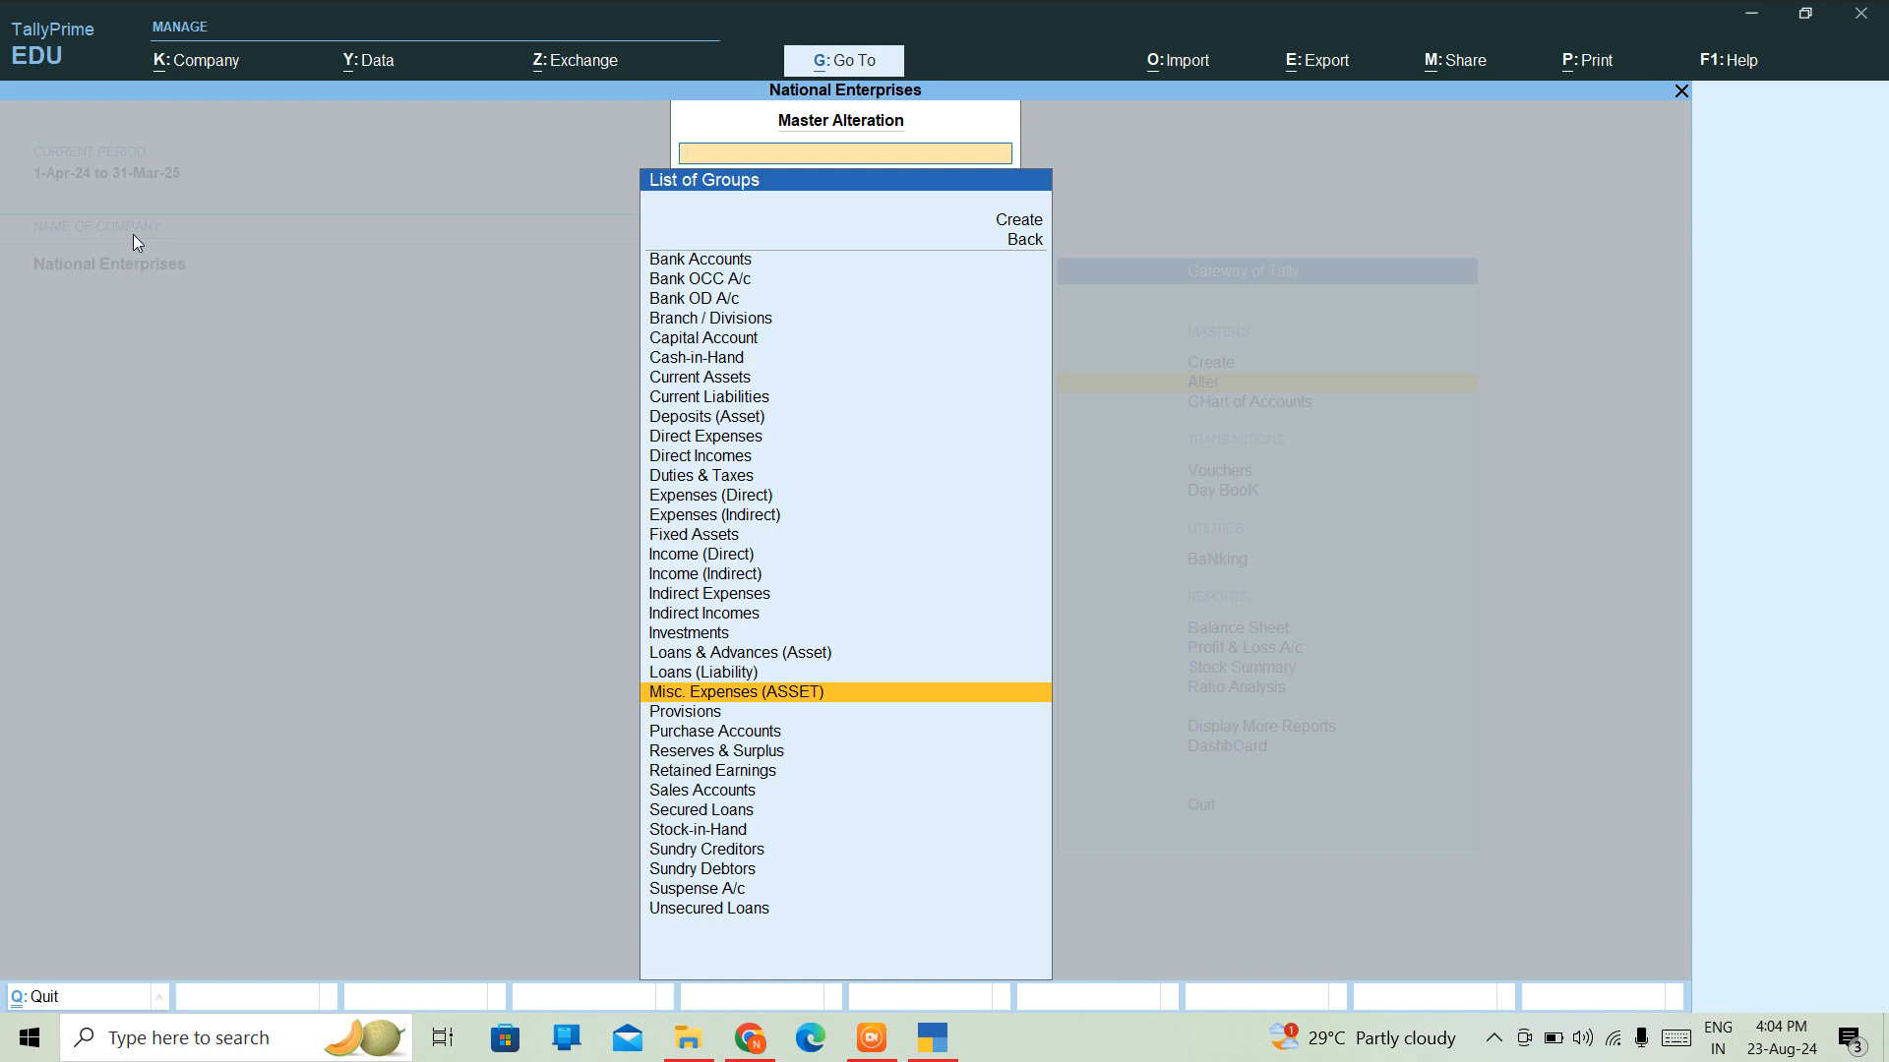
{"action": "key", "text": "Return"}
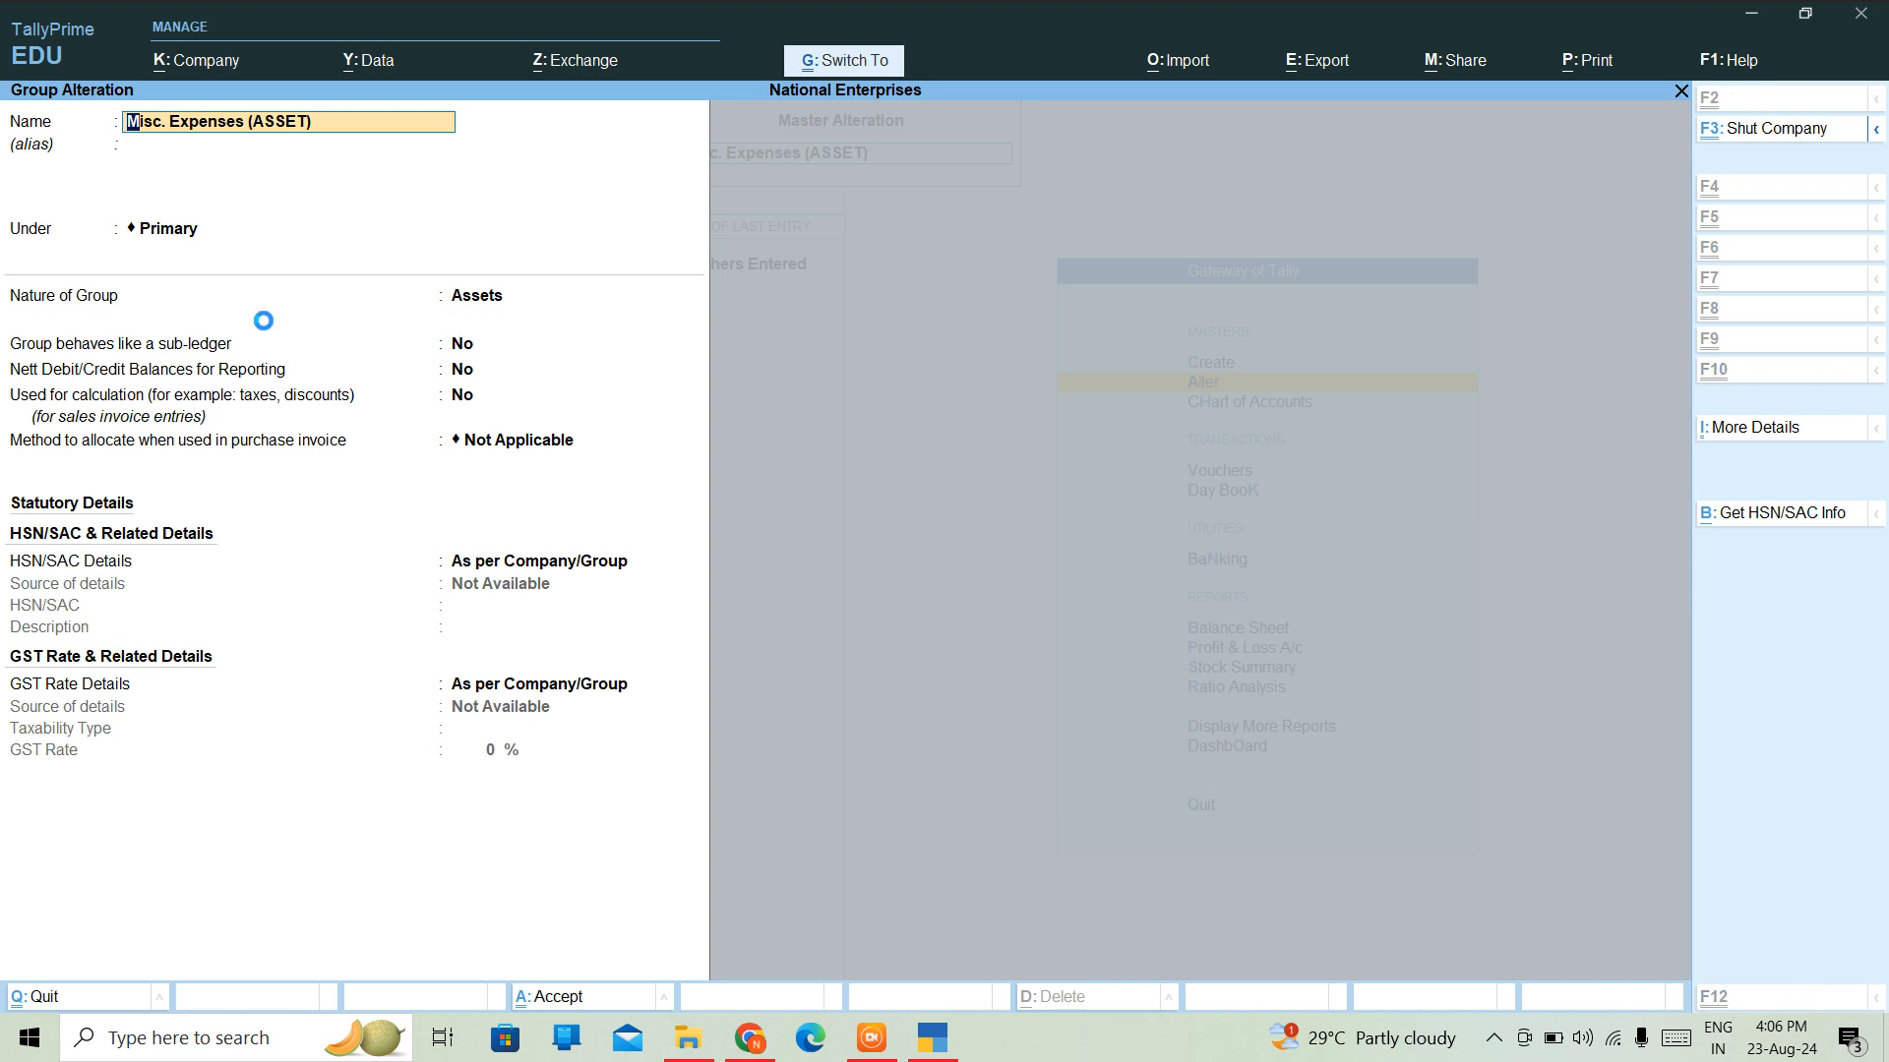
{"action": "key", "text": "ctrl+q"}
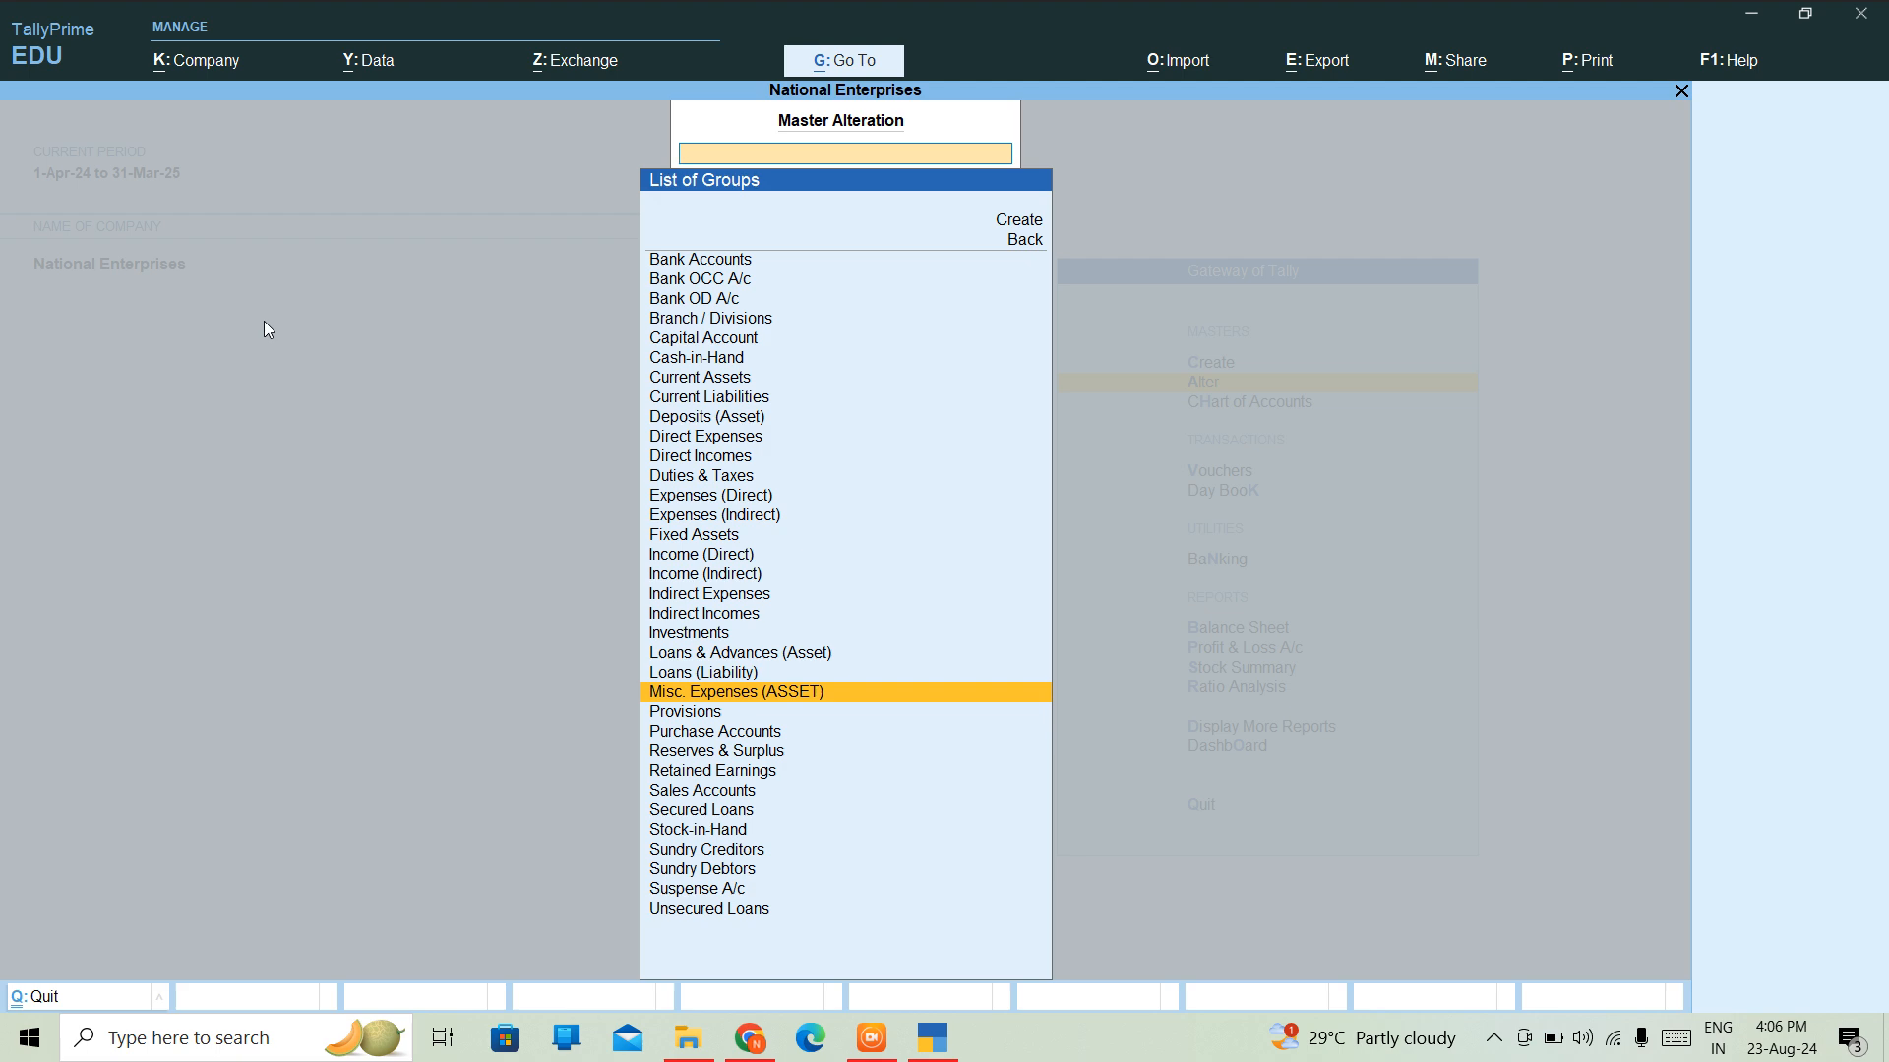
- View the Provisions group's alteration form to check its parent group, and return to the group list
{"action": "key", "text": "Down"}
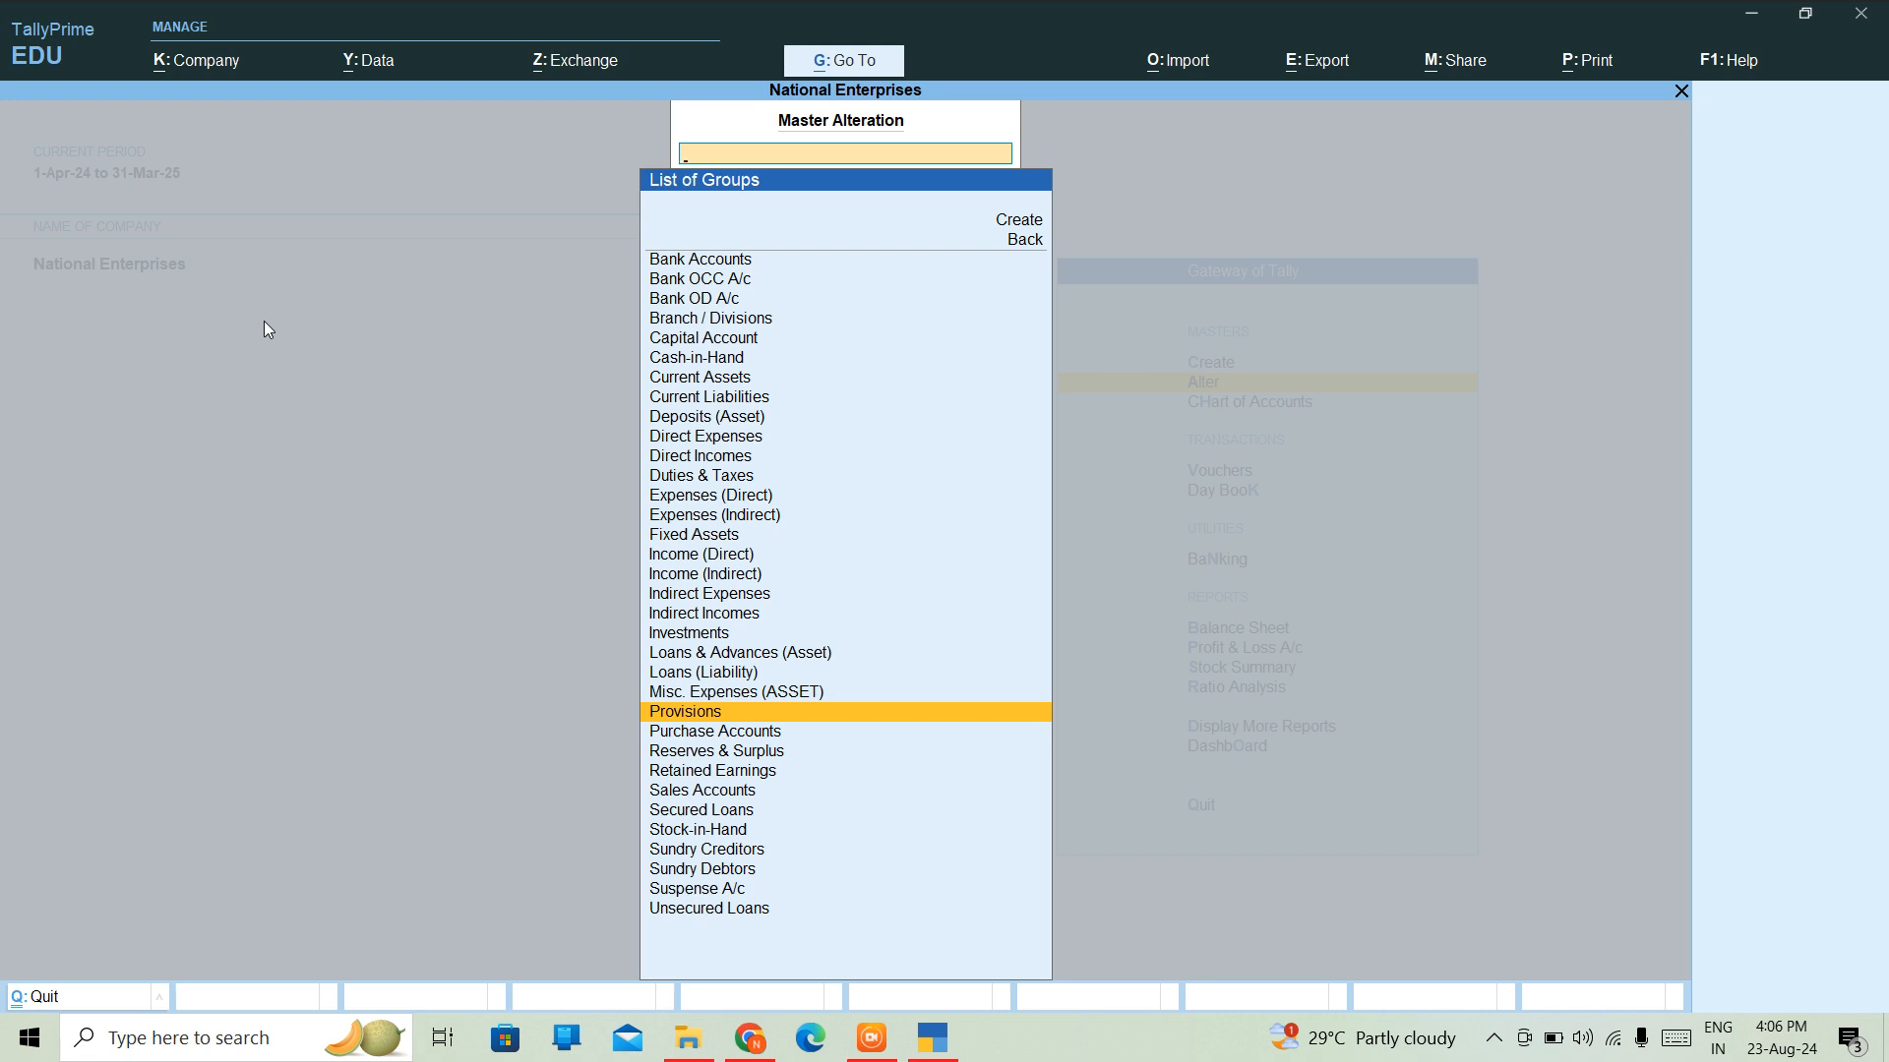
{"action": "key", "text": "Return"}
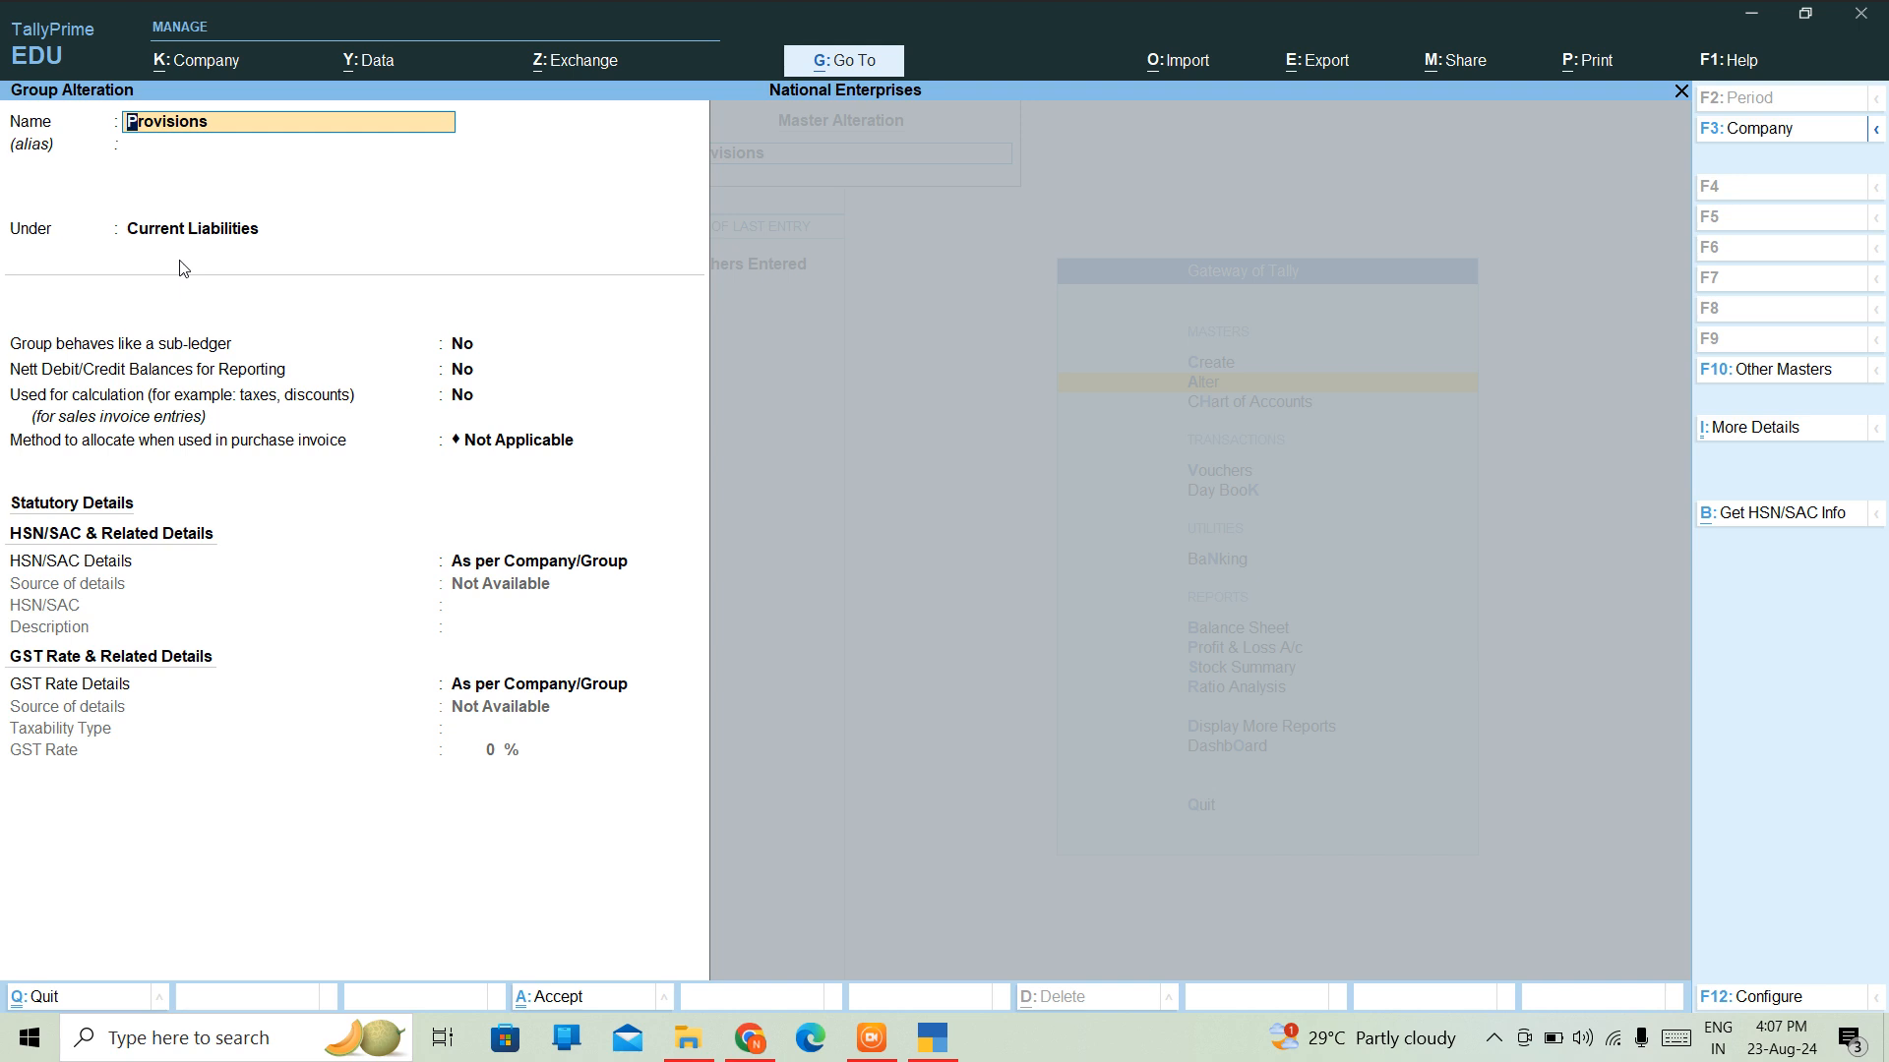
{"action": "key", "text": "Escape"}
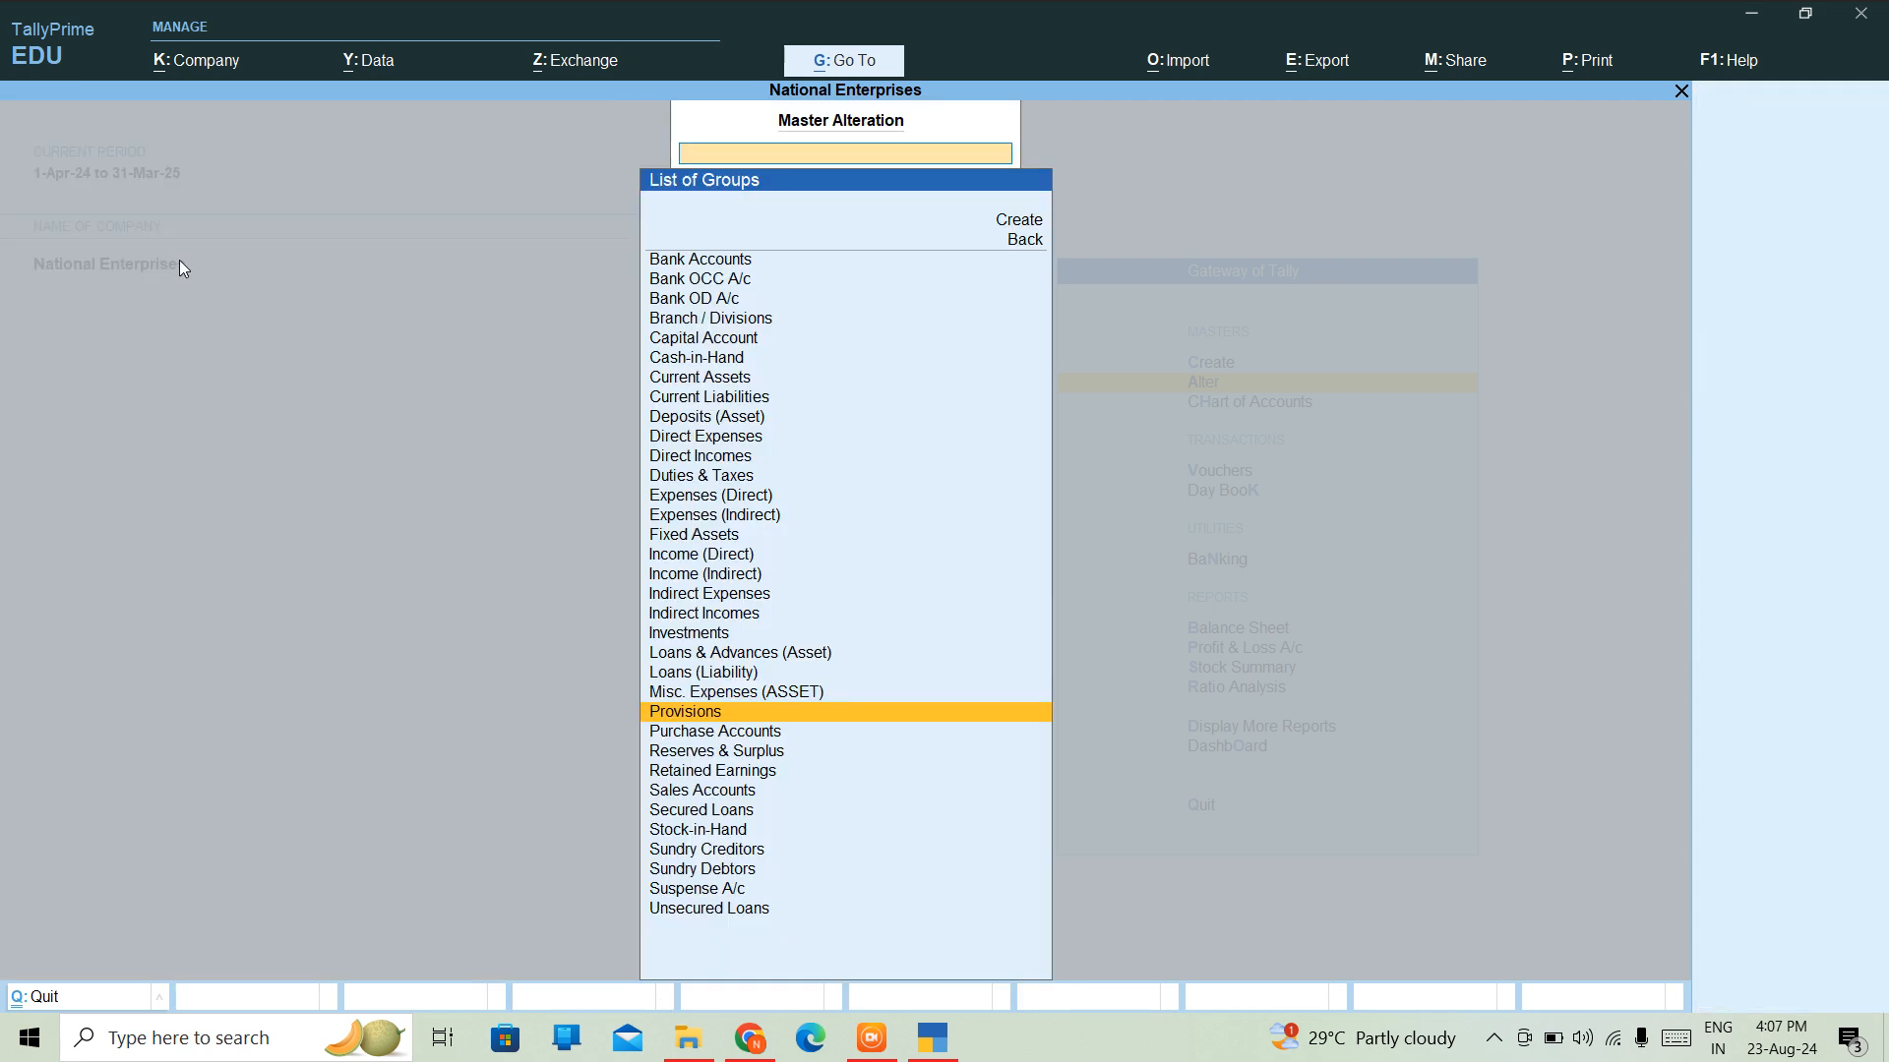
- Open the Purchase Accounts group to examine its nature and gross profit setting, and quit the form
{"action": "key", "text": "Down"}
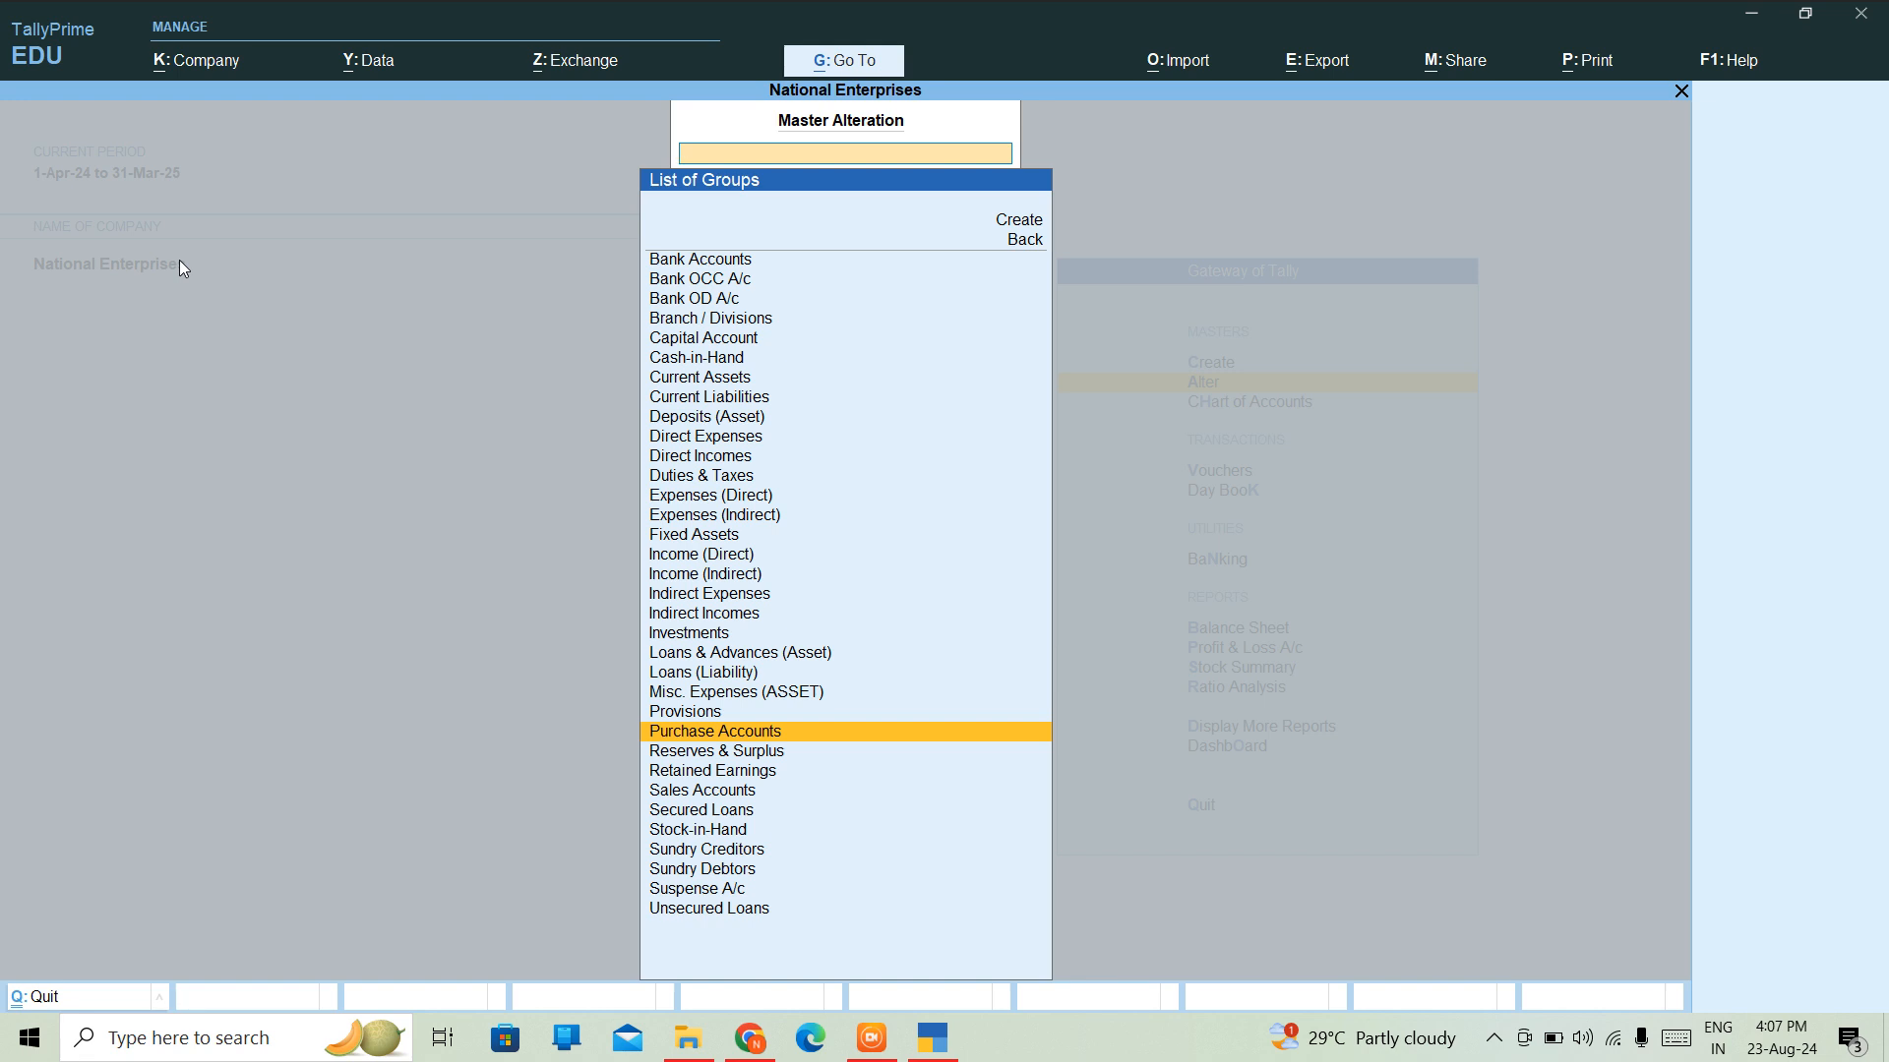
{"action": "key", "text": "Return"}
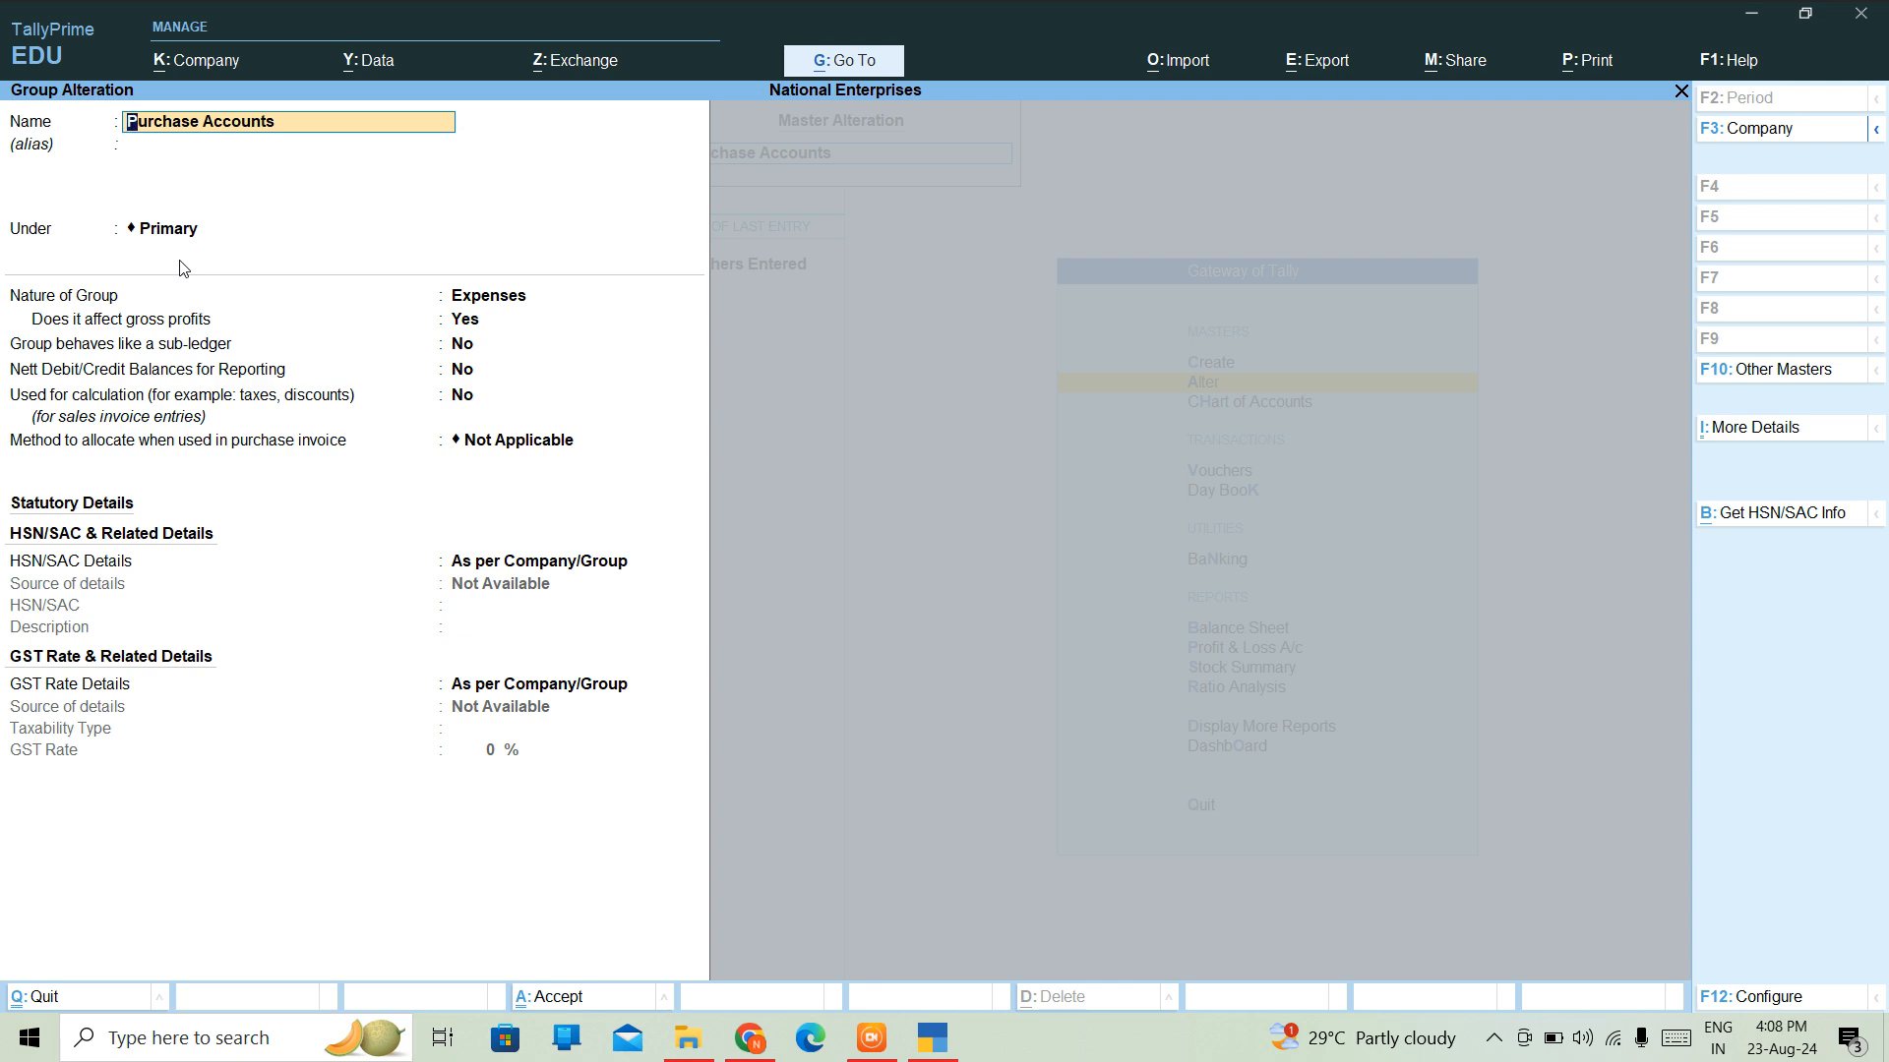
{"action": "key", "text": "ctrl"}
{"action": "key", "text": "ctrl+q"}
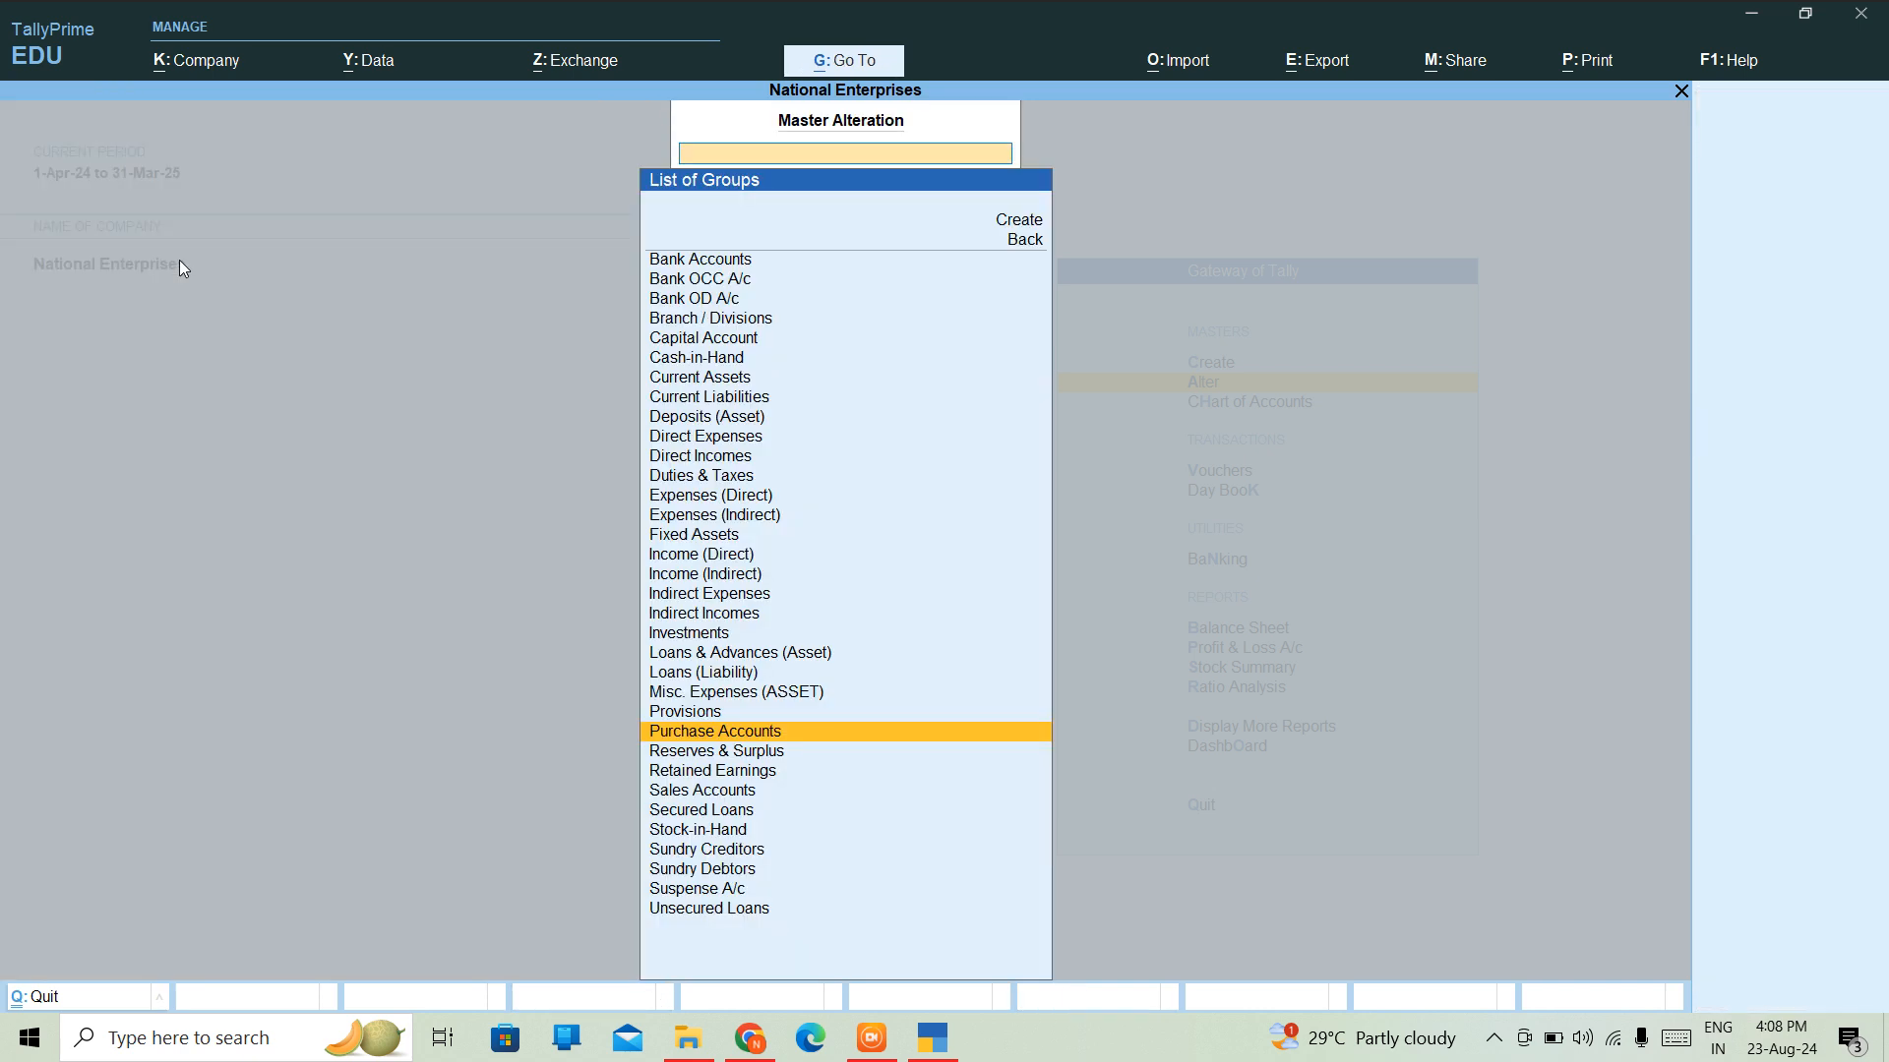
- Open the Reserves & Surplus group to examine its alias and parent group, and quit without saving changes
{"action": "key", "text": "Down"}
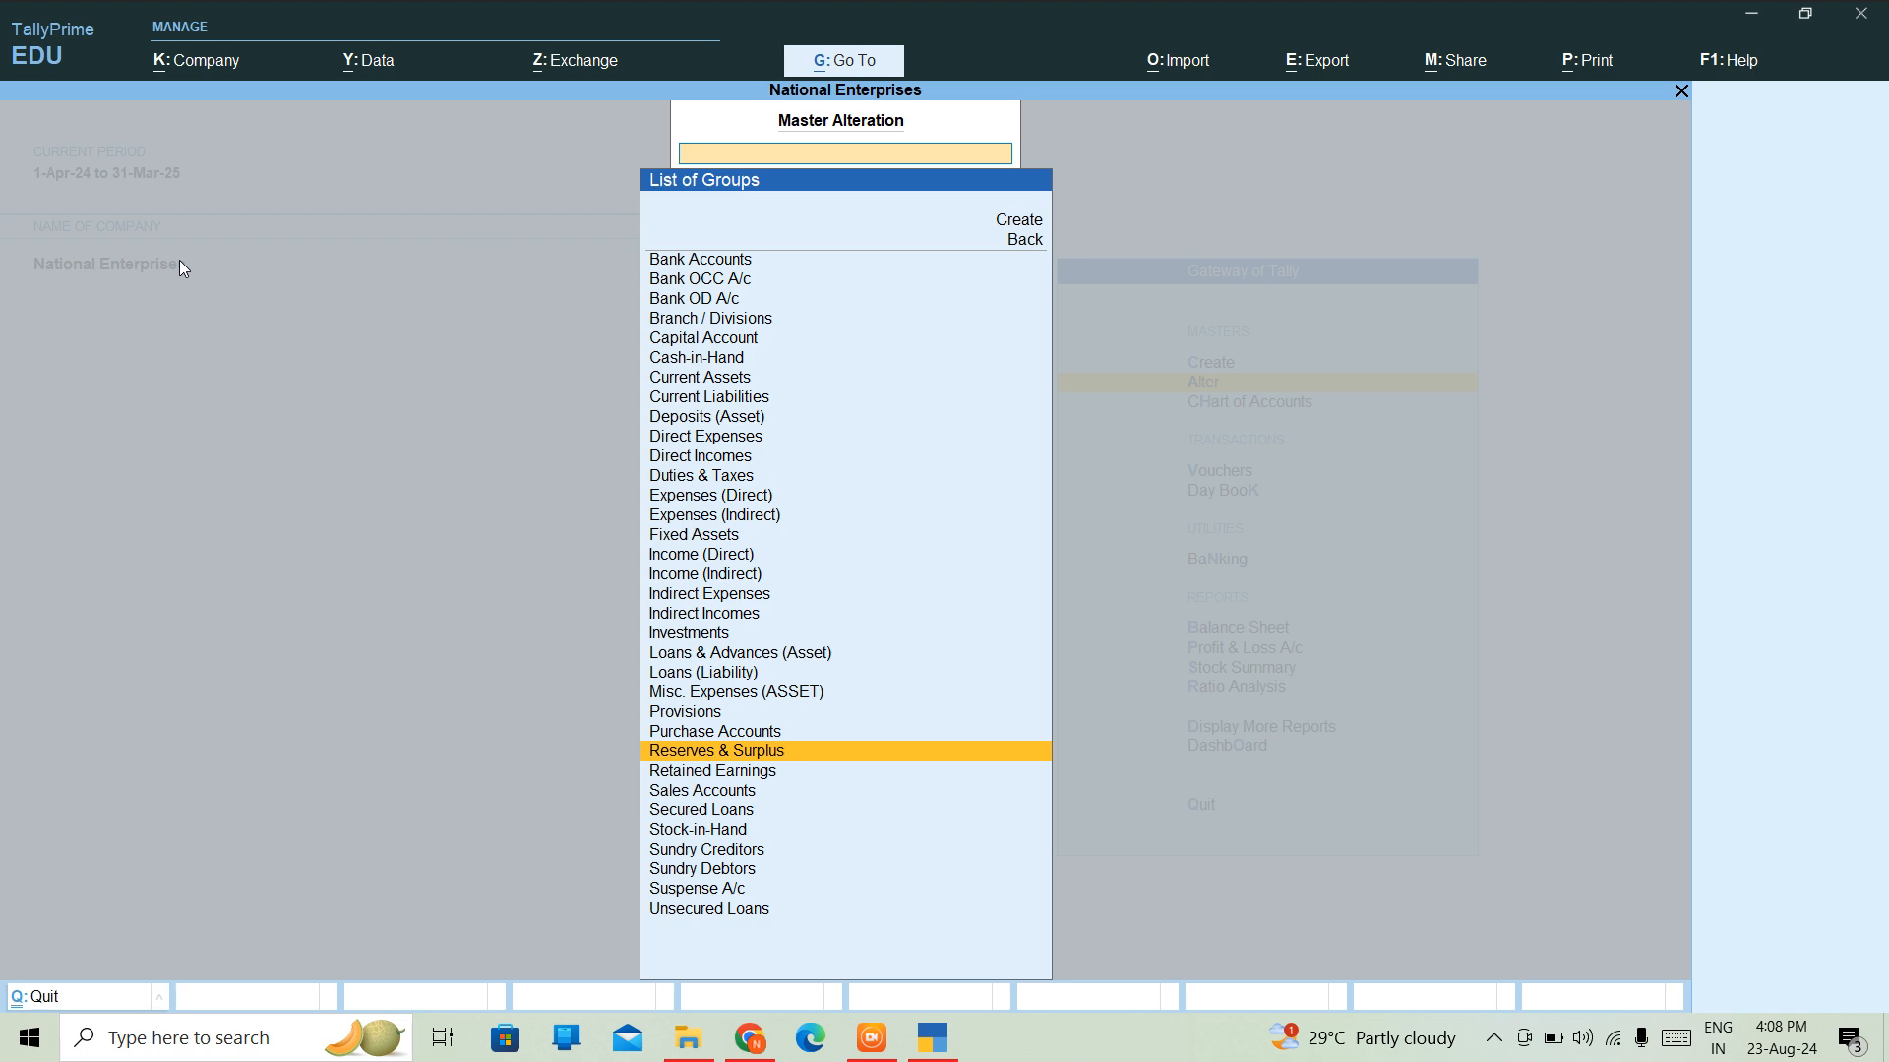
{"action": "key", "text": "Return"}
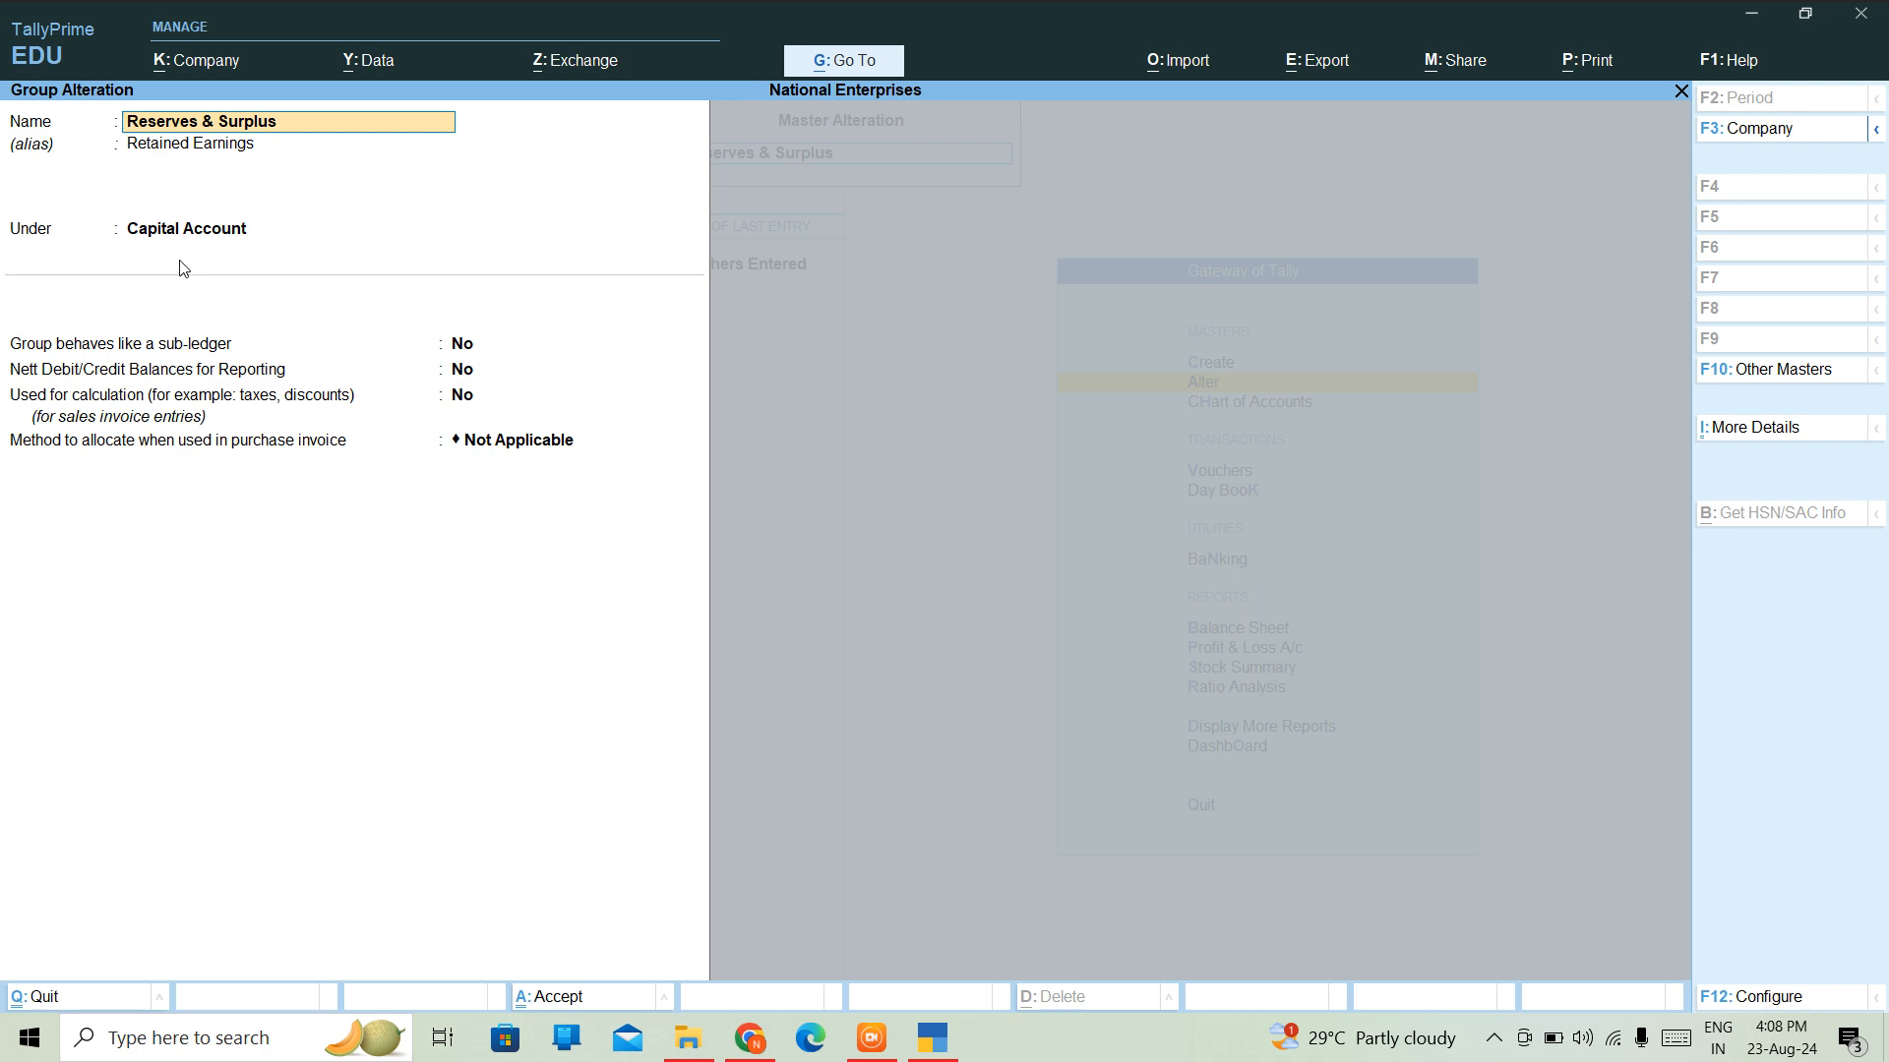
{"action": "key", "text": "BackSpace"}
{"action": "key", "text": "Escape"}
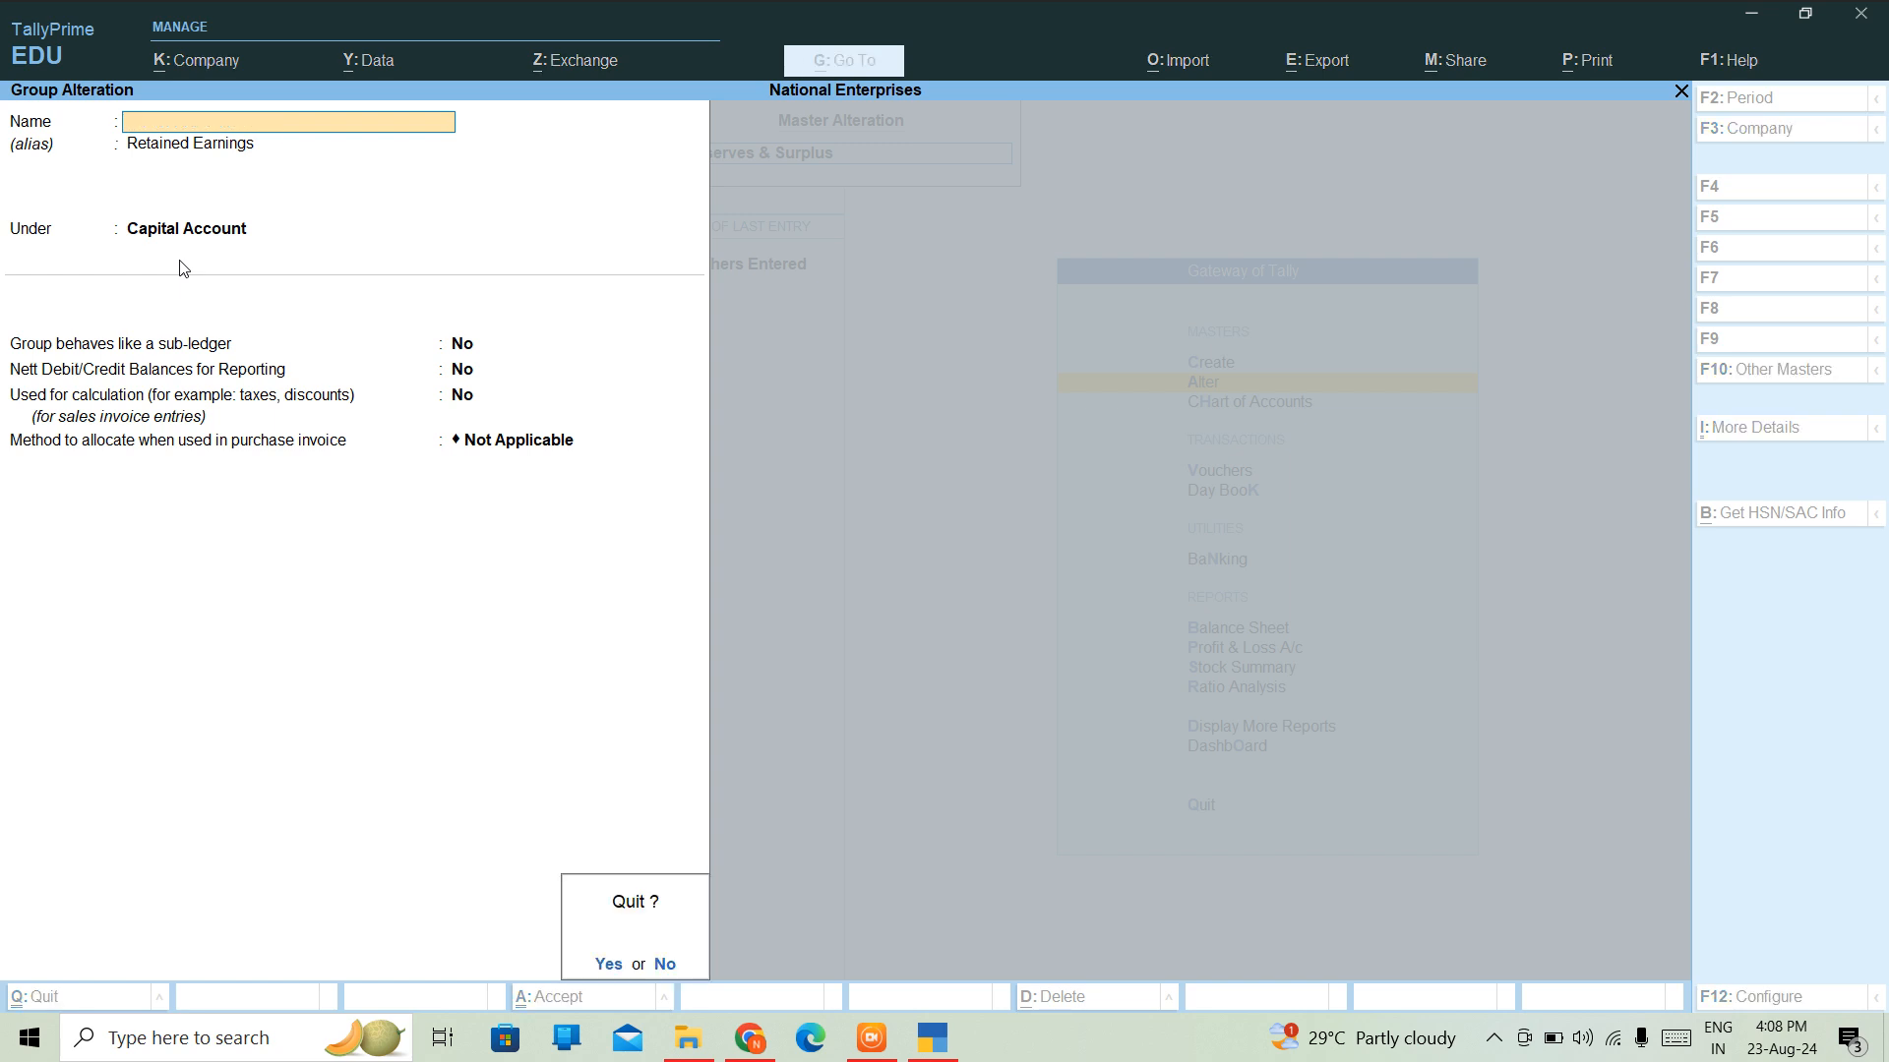
{"action": "key", "text": "y"}
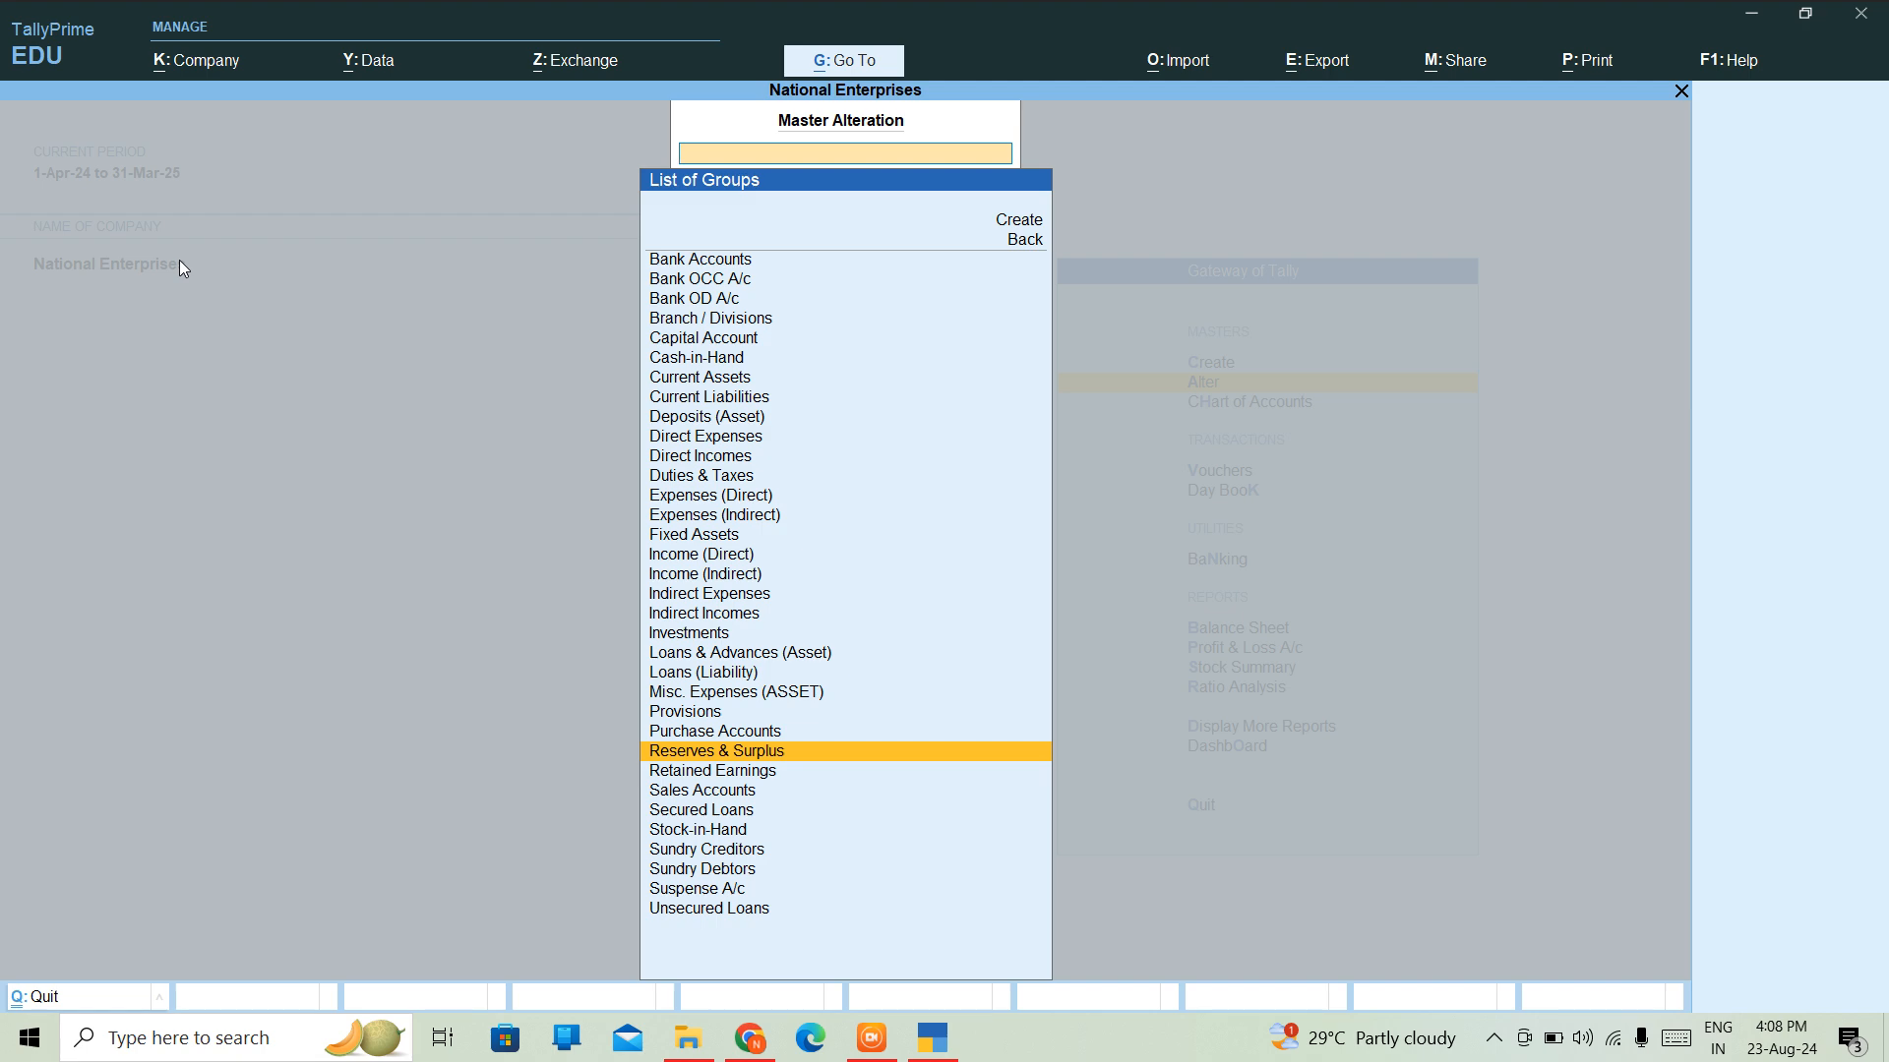
- Open the Secured Loans group to examine its parent group, and quit without saving changes
{"action": "key", "text": "Down"}
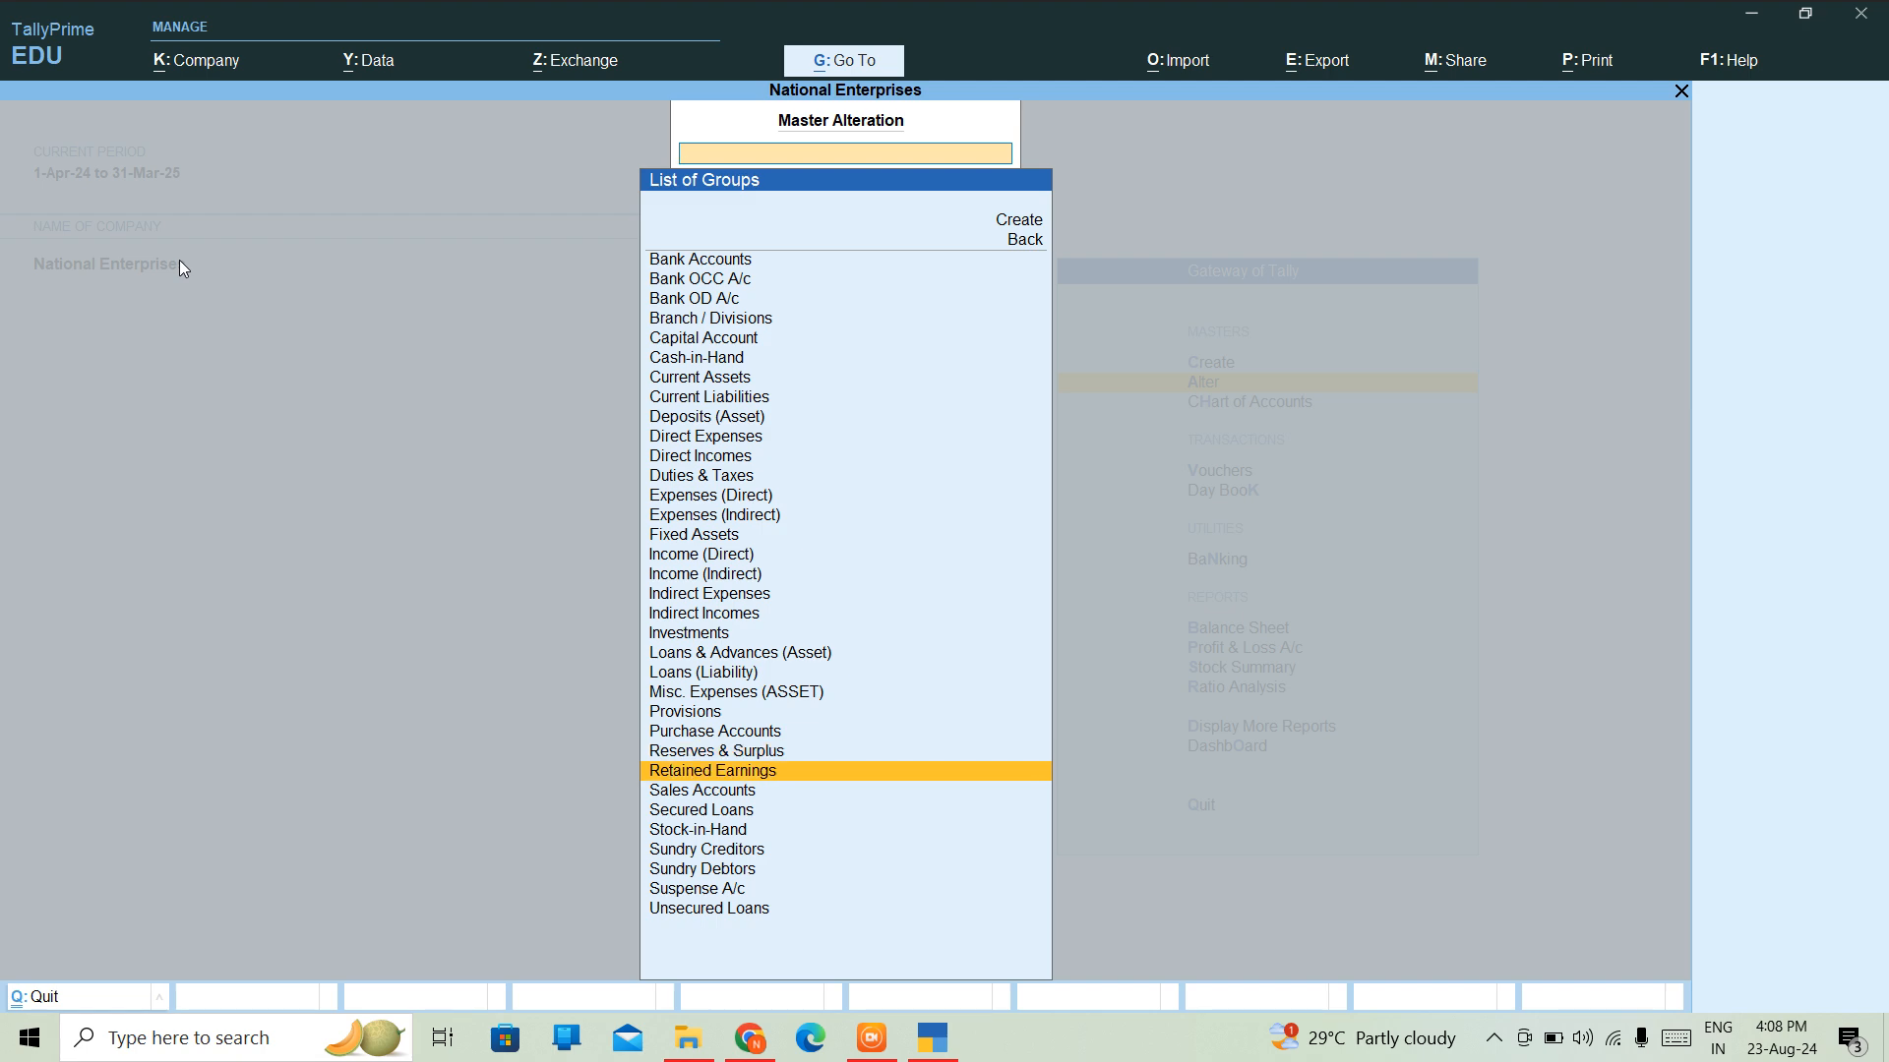
{"action": "key", "text": "Down"}
{"action": "key", "text": "Down"}
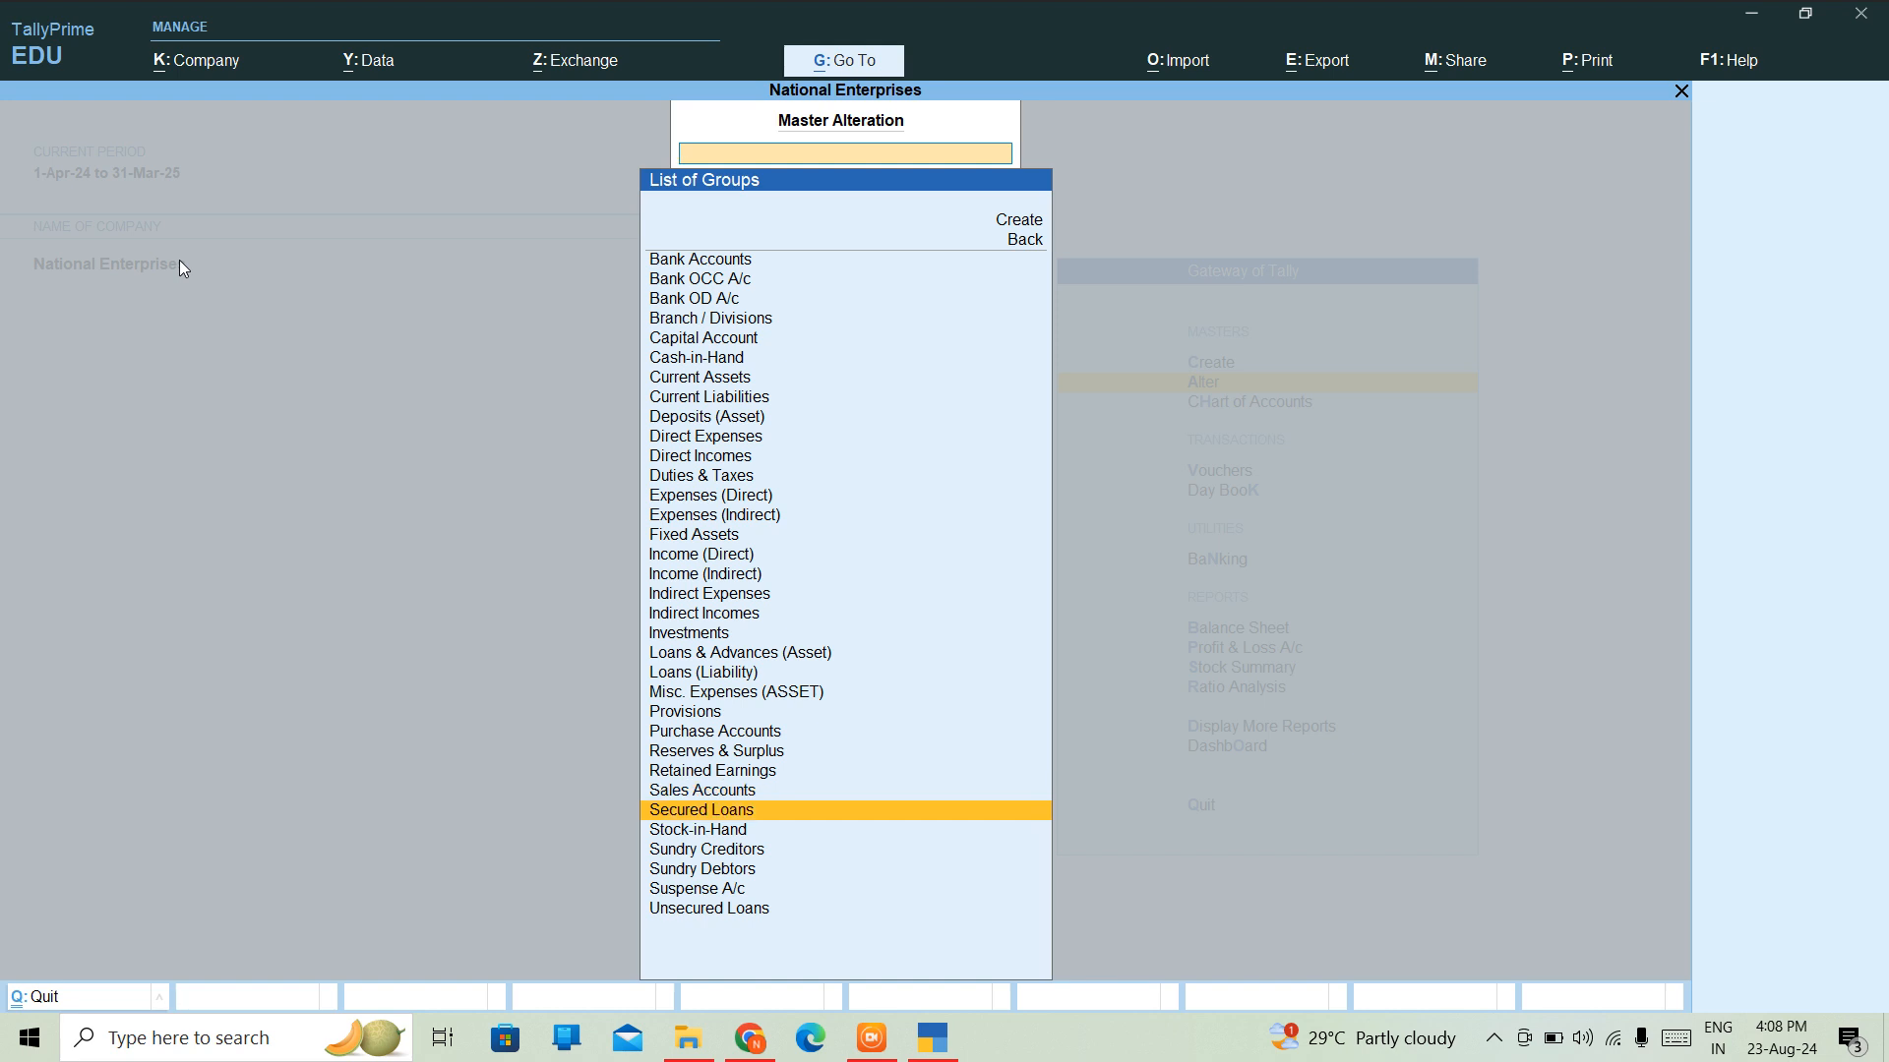
{"action": "key", "text": "Return"}
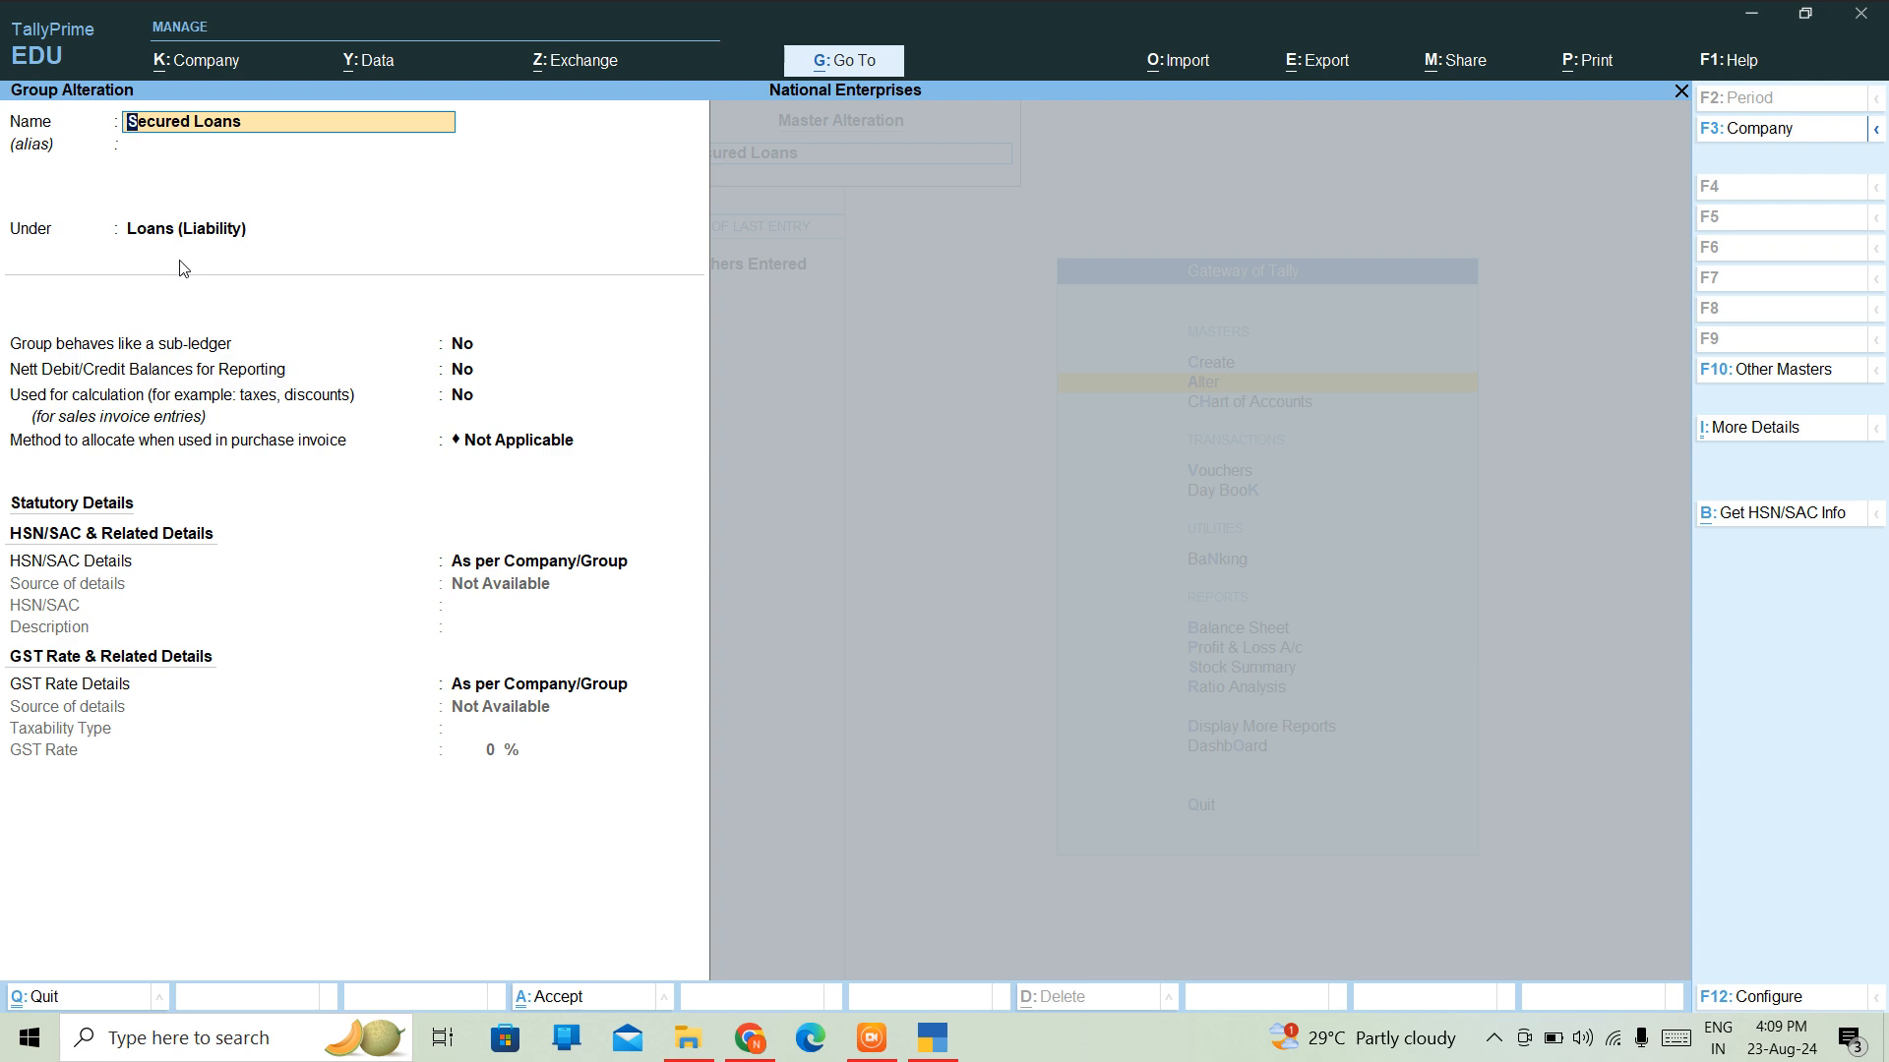
{"action": "key", "text": "BackSpace"}
{"action": "key", "text": "Escape"}
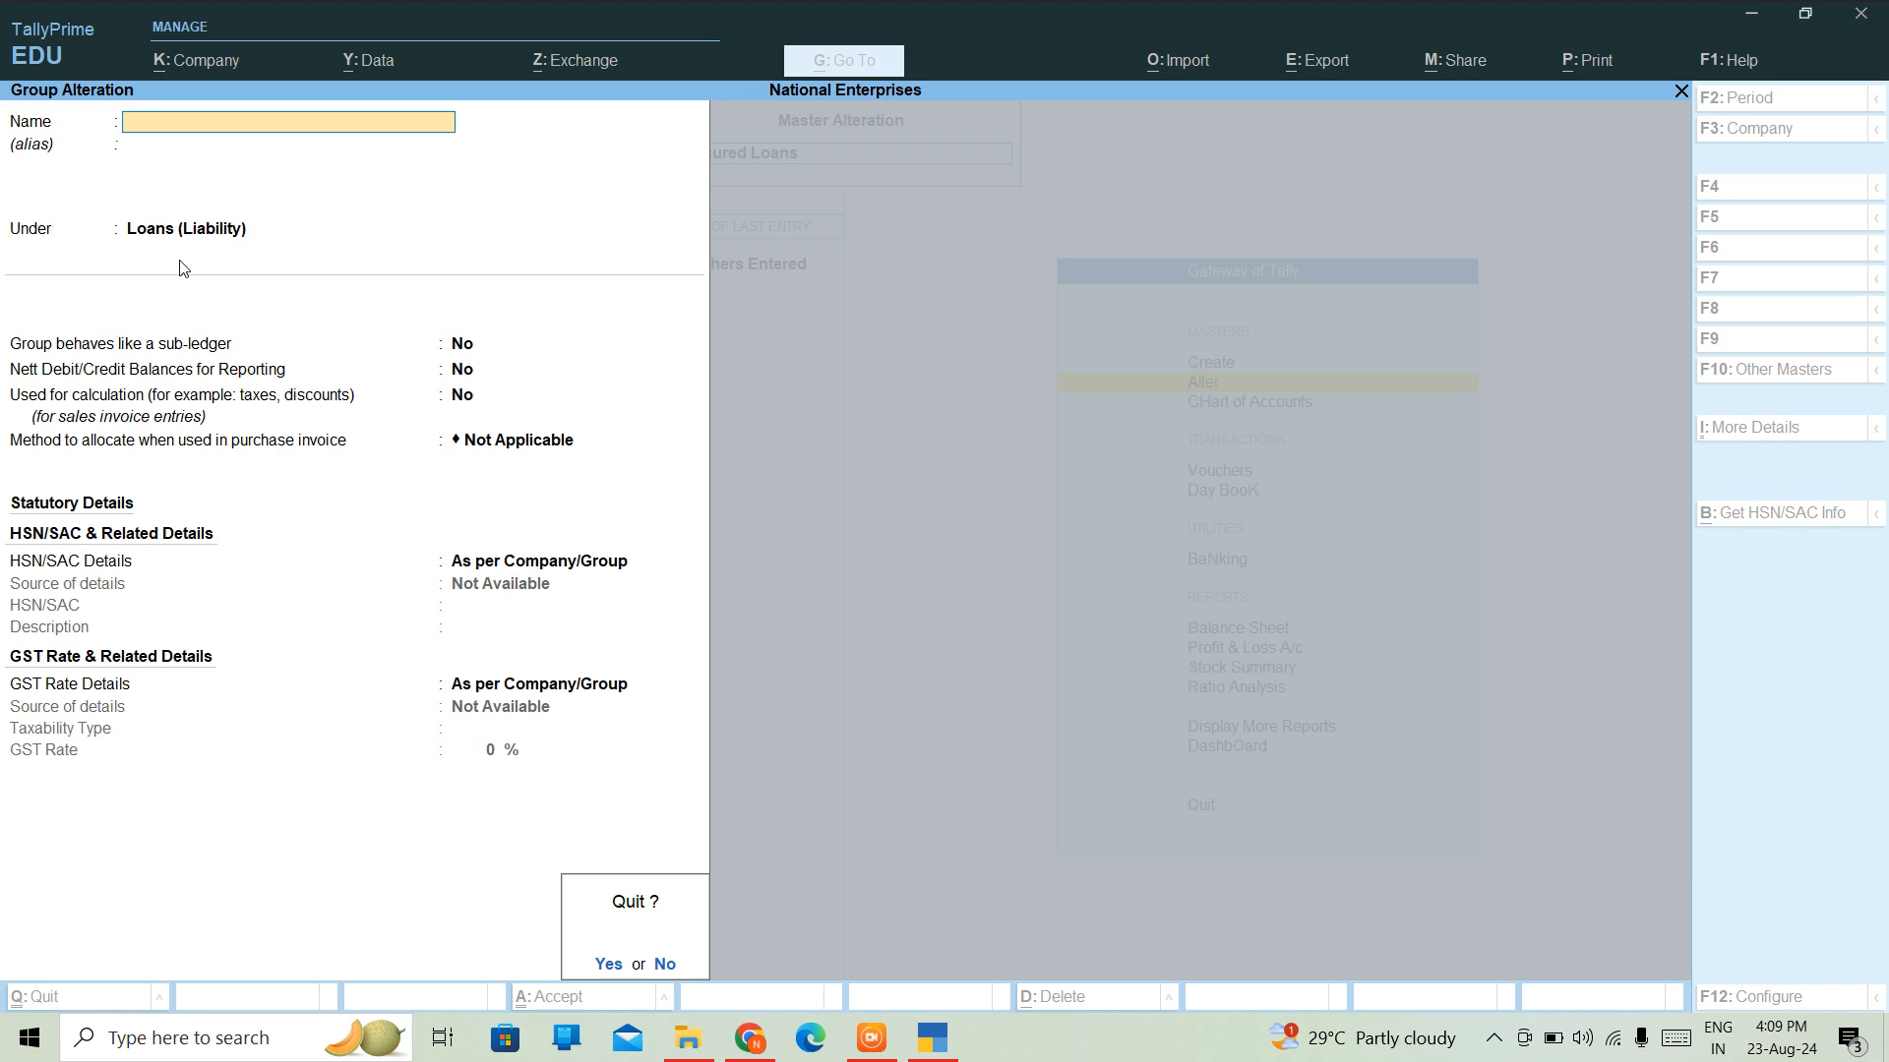
{"action": "key", "text": "y"}
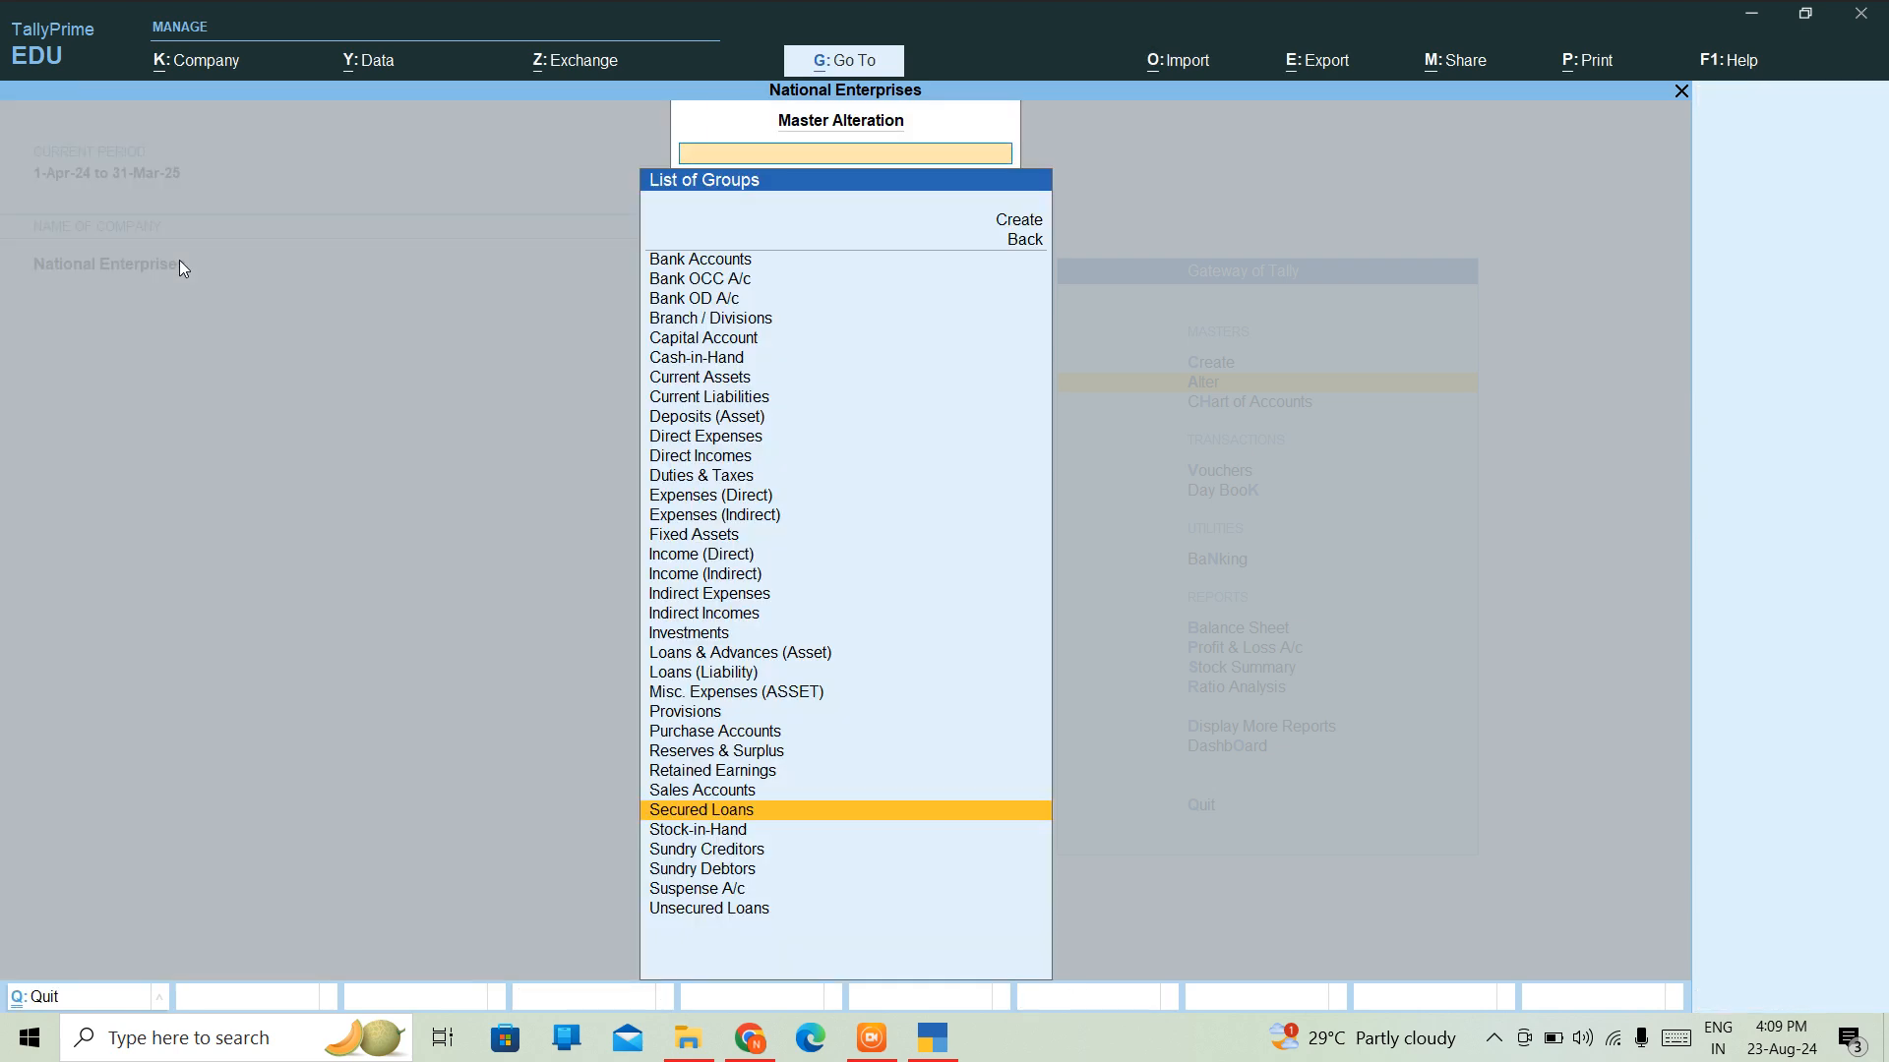
- Open the Unsecured Loans group to examine its parent group, and quit without saving changes
{"action": "key", "text": "Down"}
{"action": "key", "text": "Down"}
{"action": "key", "text": "Down"}
{"action": "key", "text": "Down"}
{"action": "key", "text": "Down"}
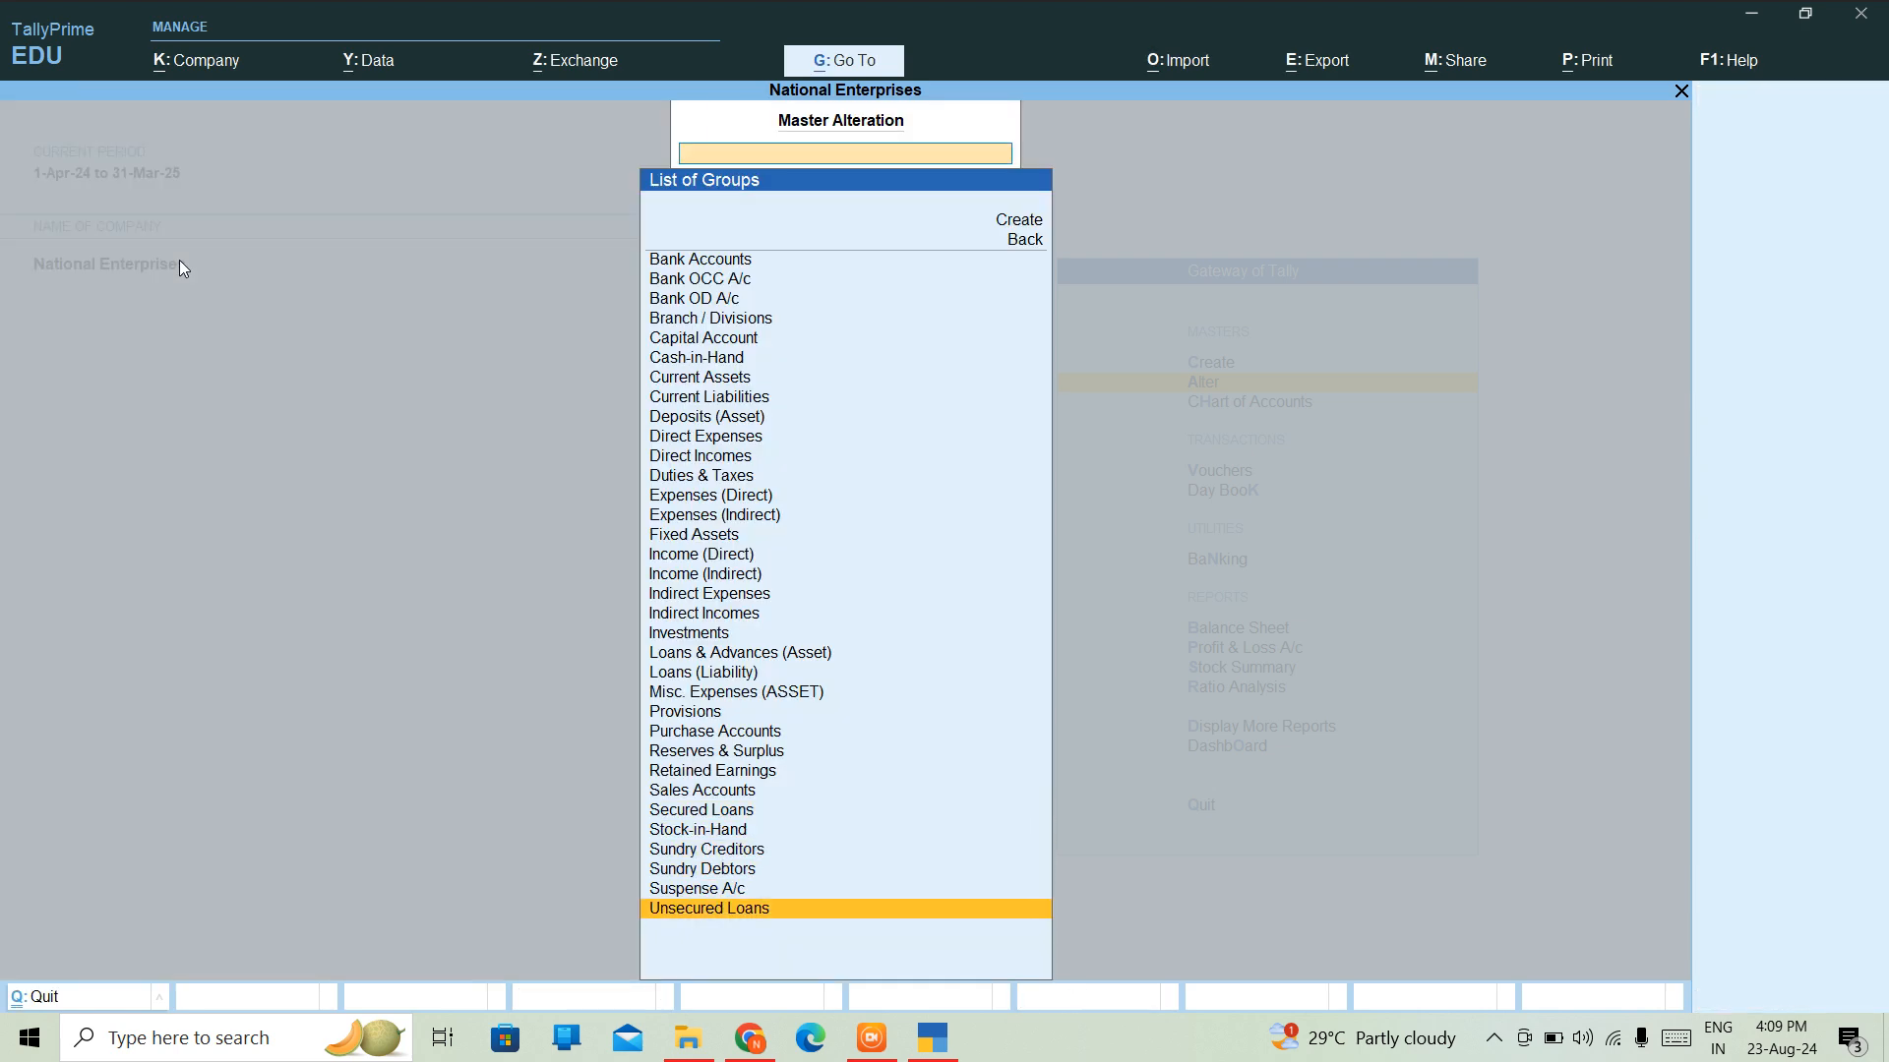
{"action": "key", "text": "Return"}
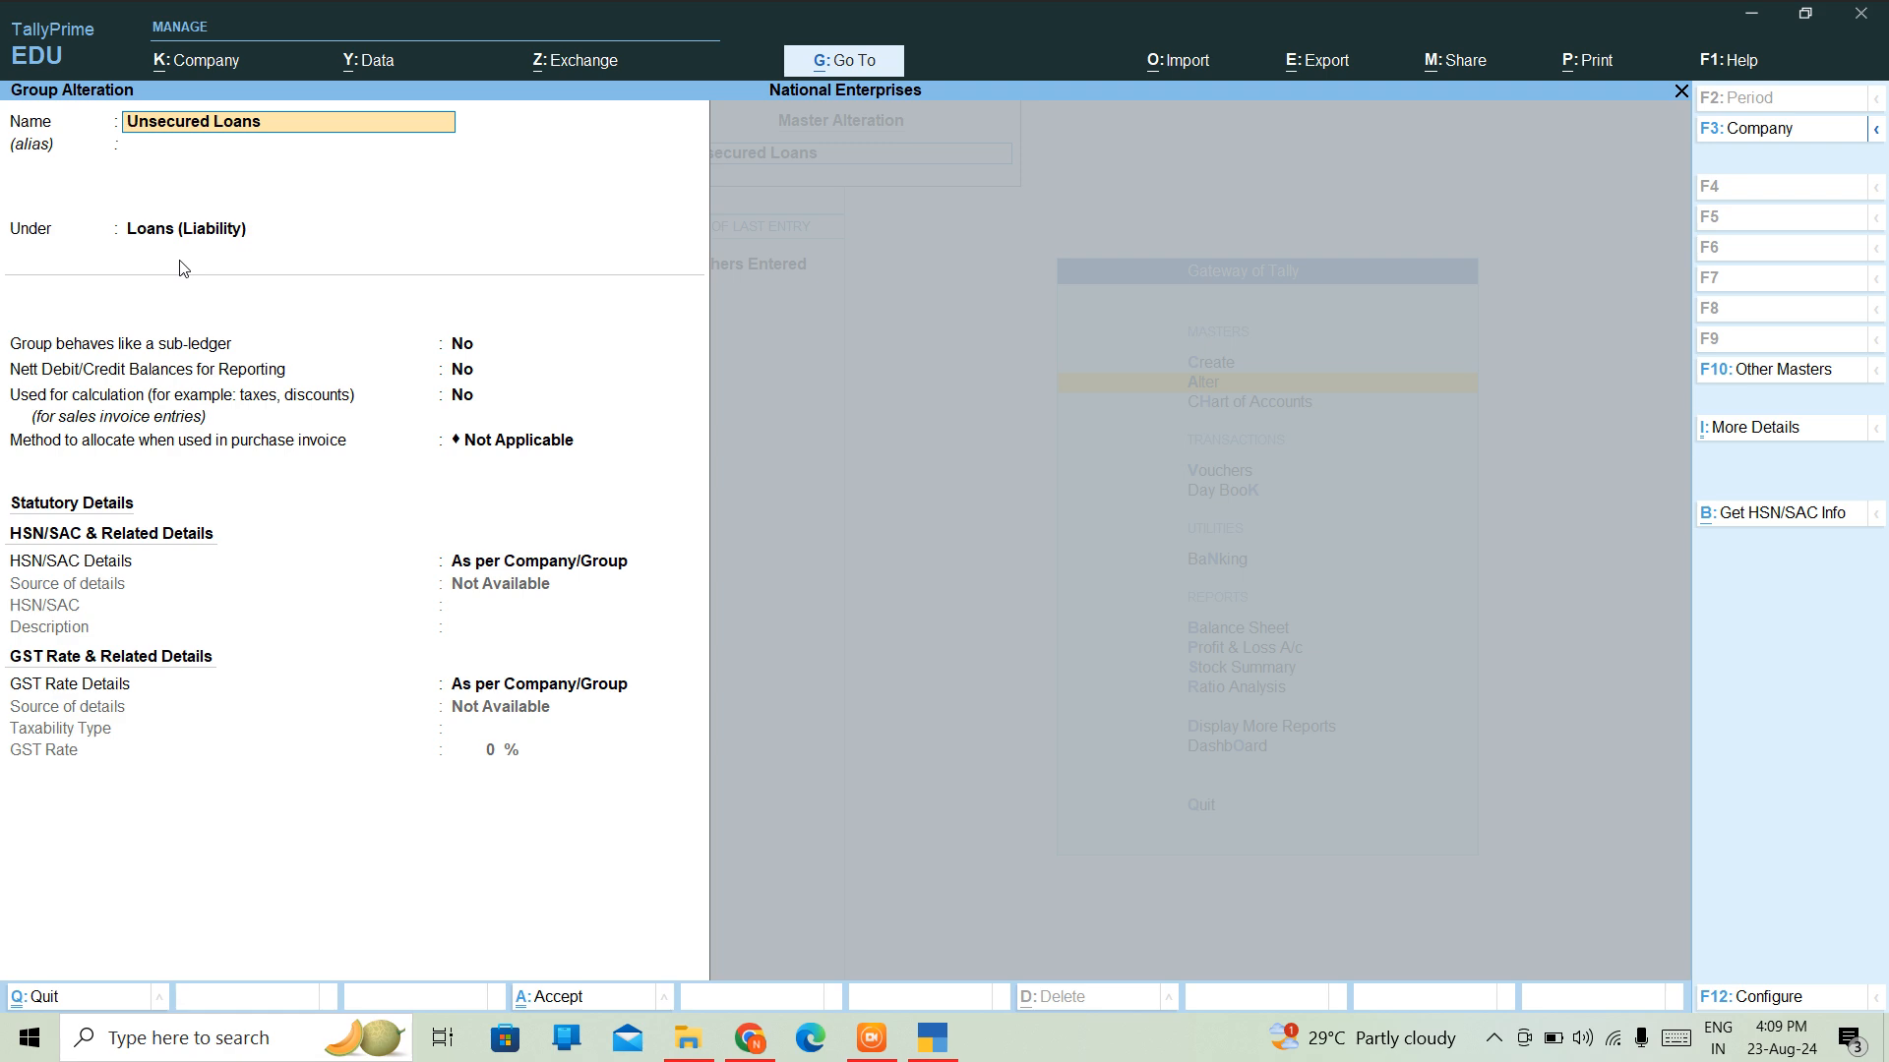
{"action": "key", "text": "BackSpace"}
{"action": "key", "text": "Escape"}
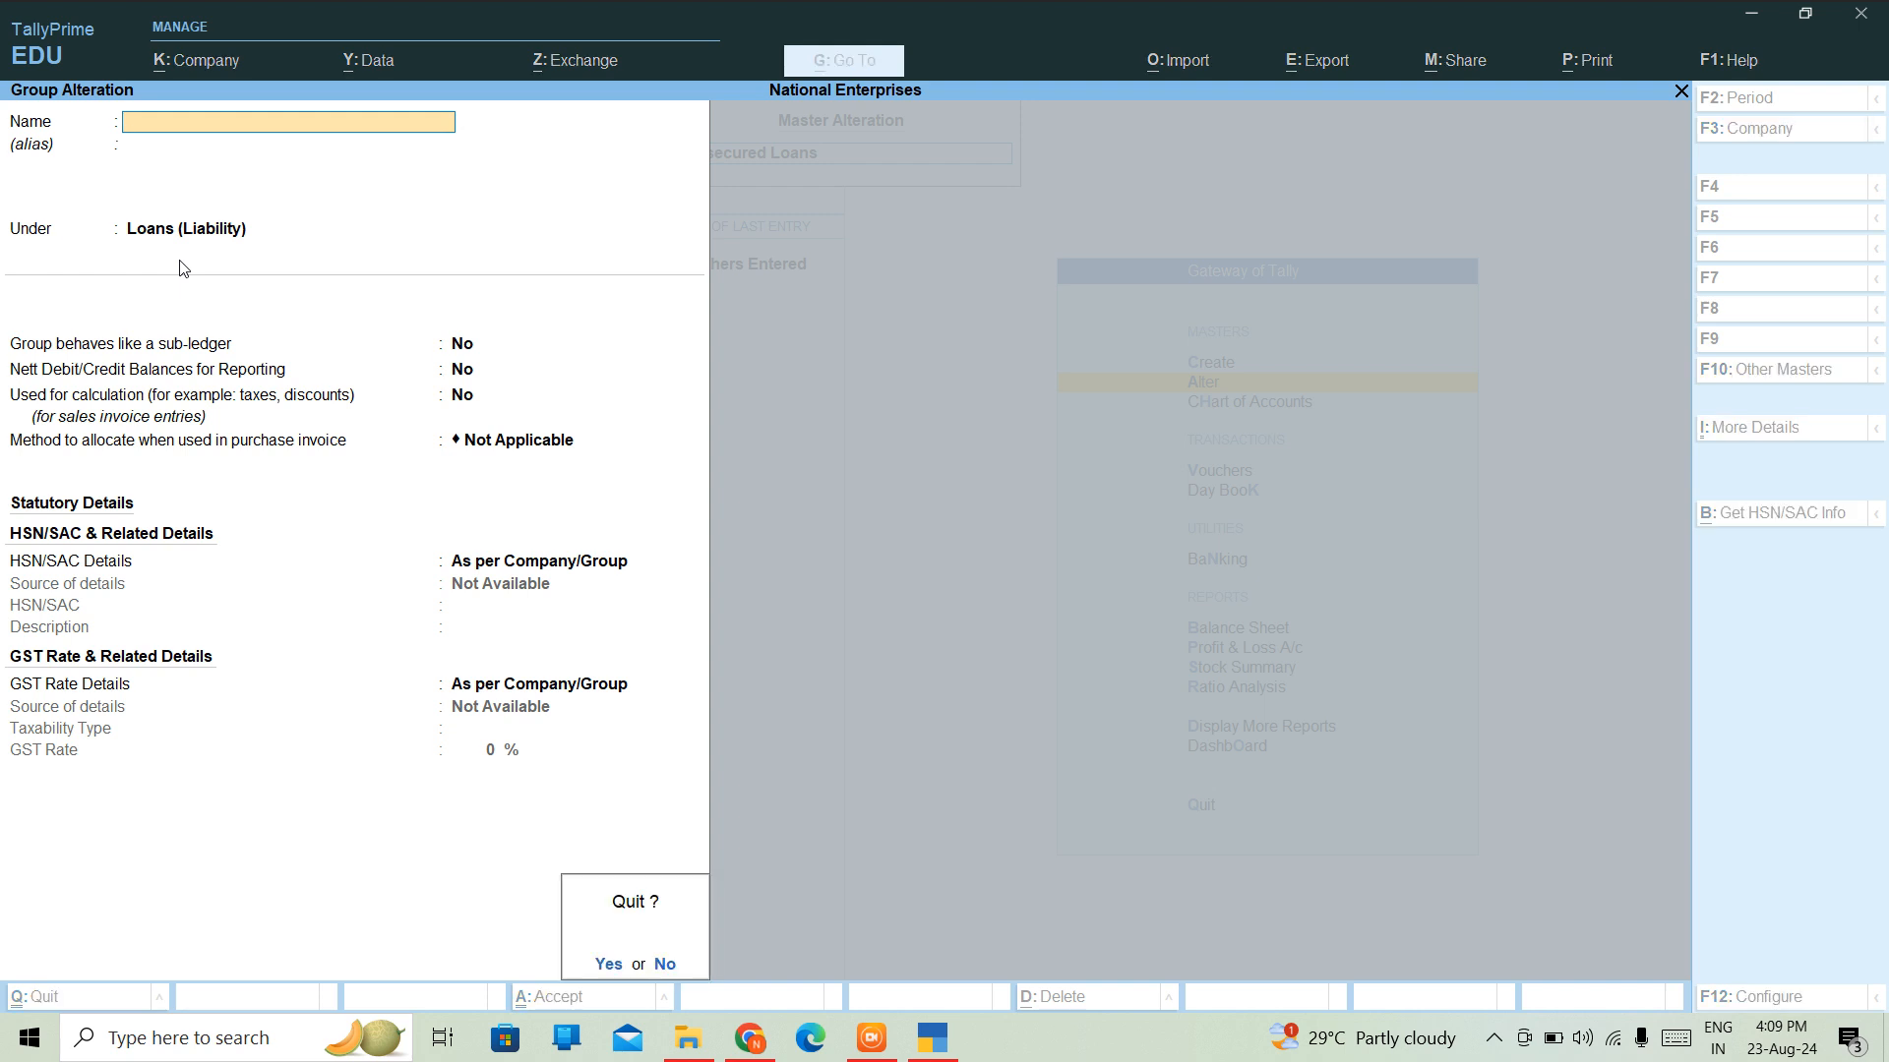
{"action": "key", "text": "y"}
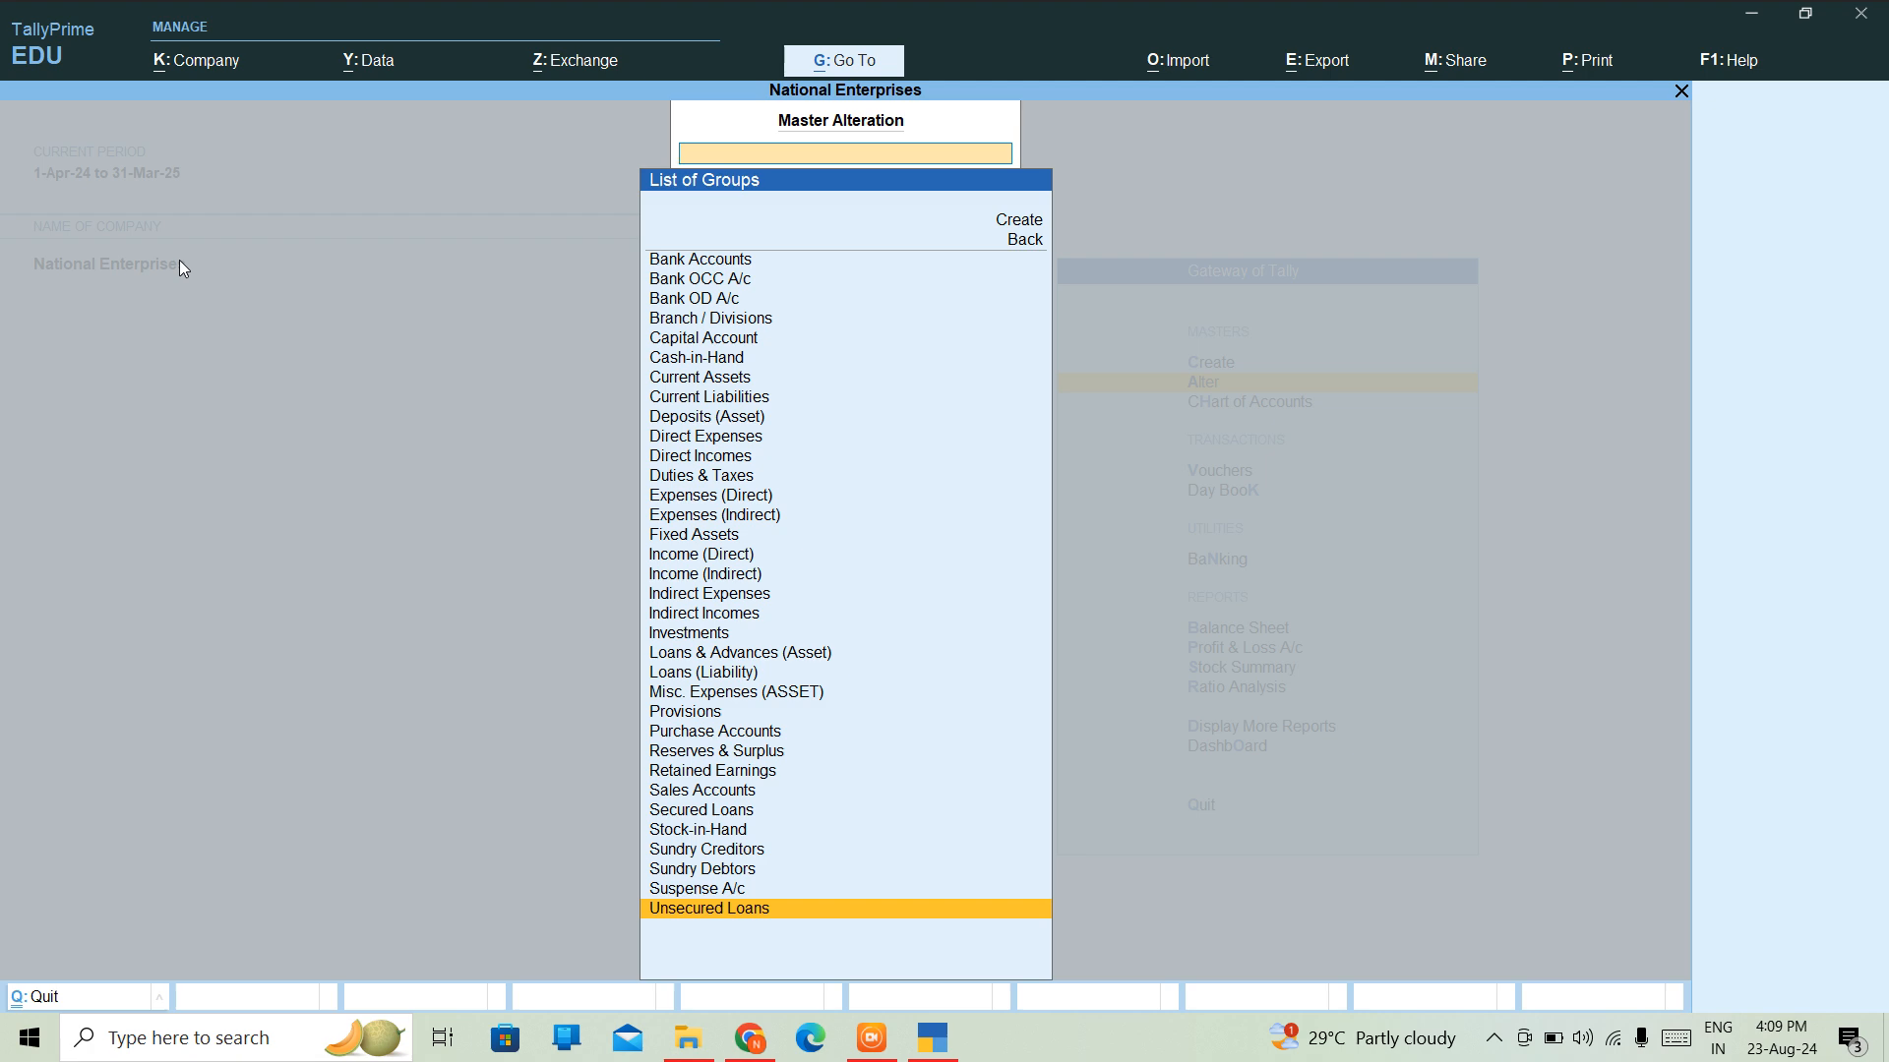
- Open the Suspense A/c group to examine its parent and nature of group, and return to the group list
{"action": "key", "text": "Up"}
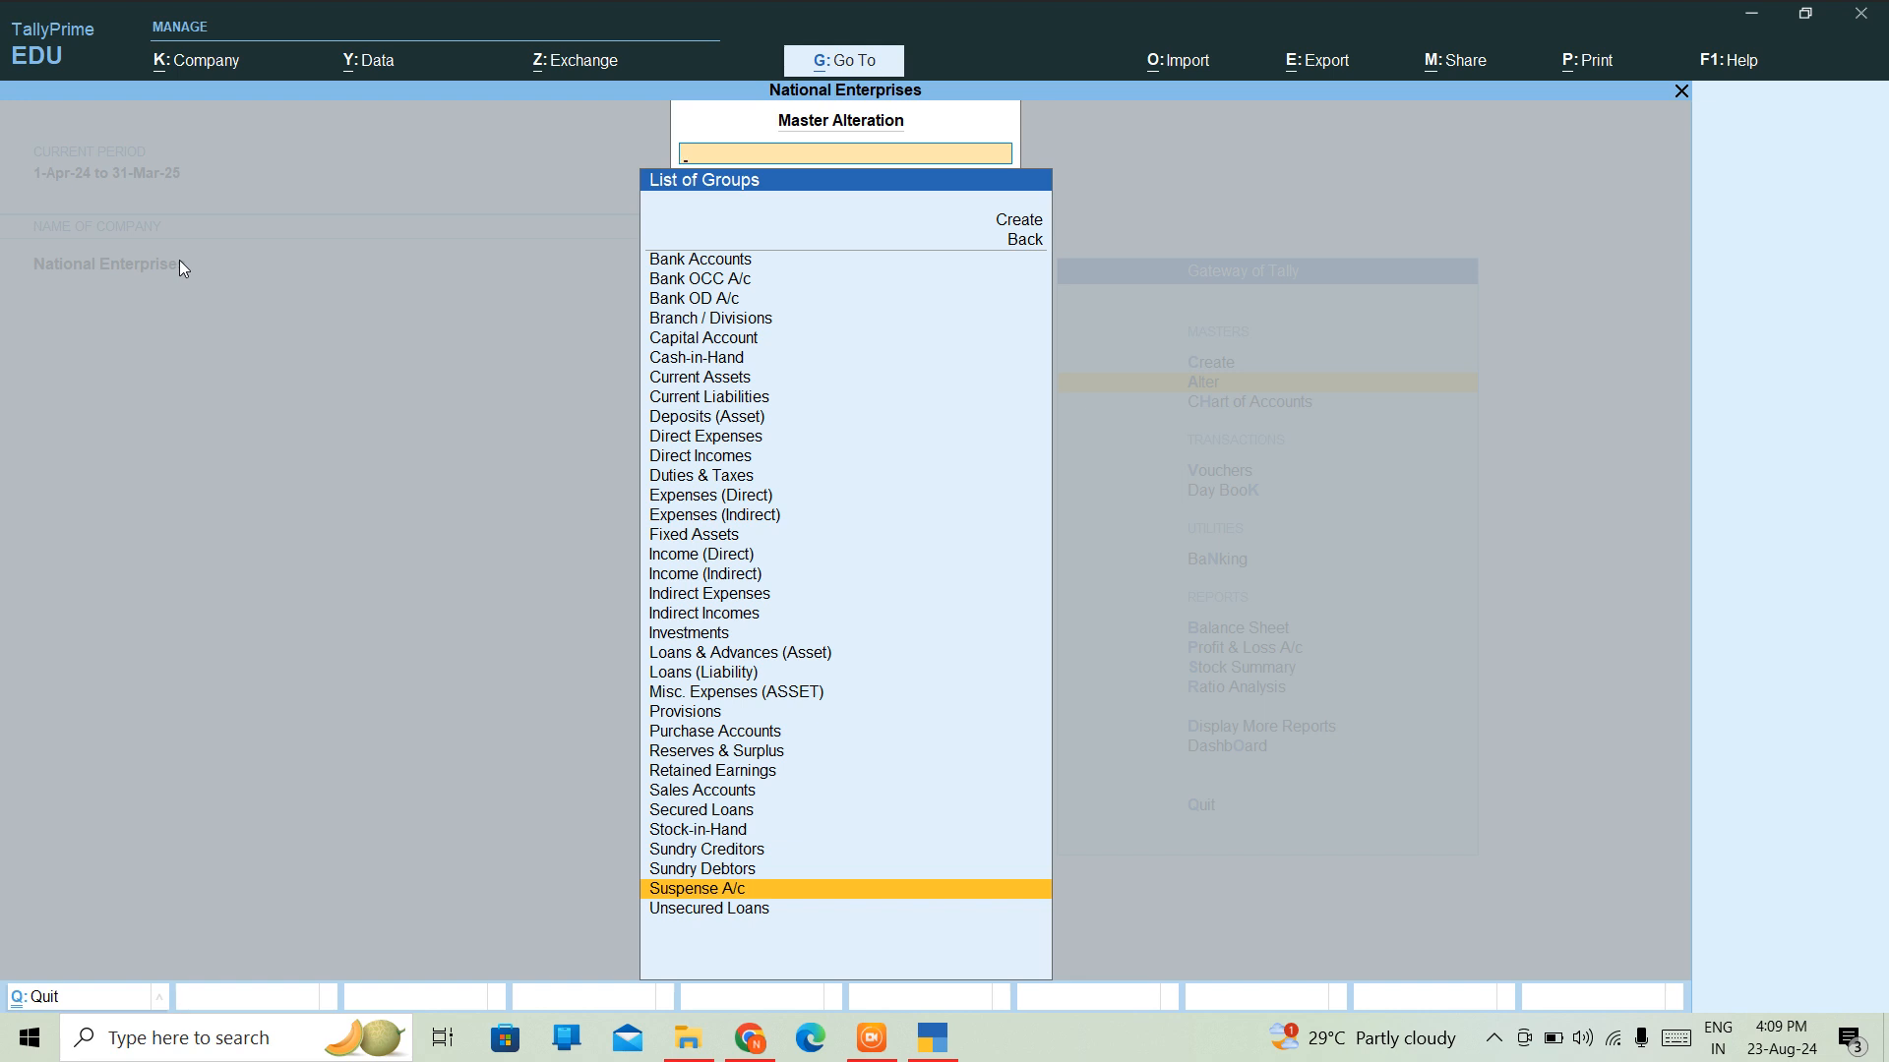
{"action": "key", "text": "Up"}
{"action": "key", "text": "Down"}
{"action": "key", "text": "Return"}
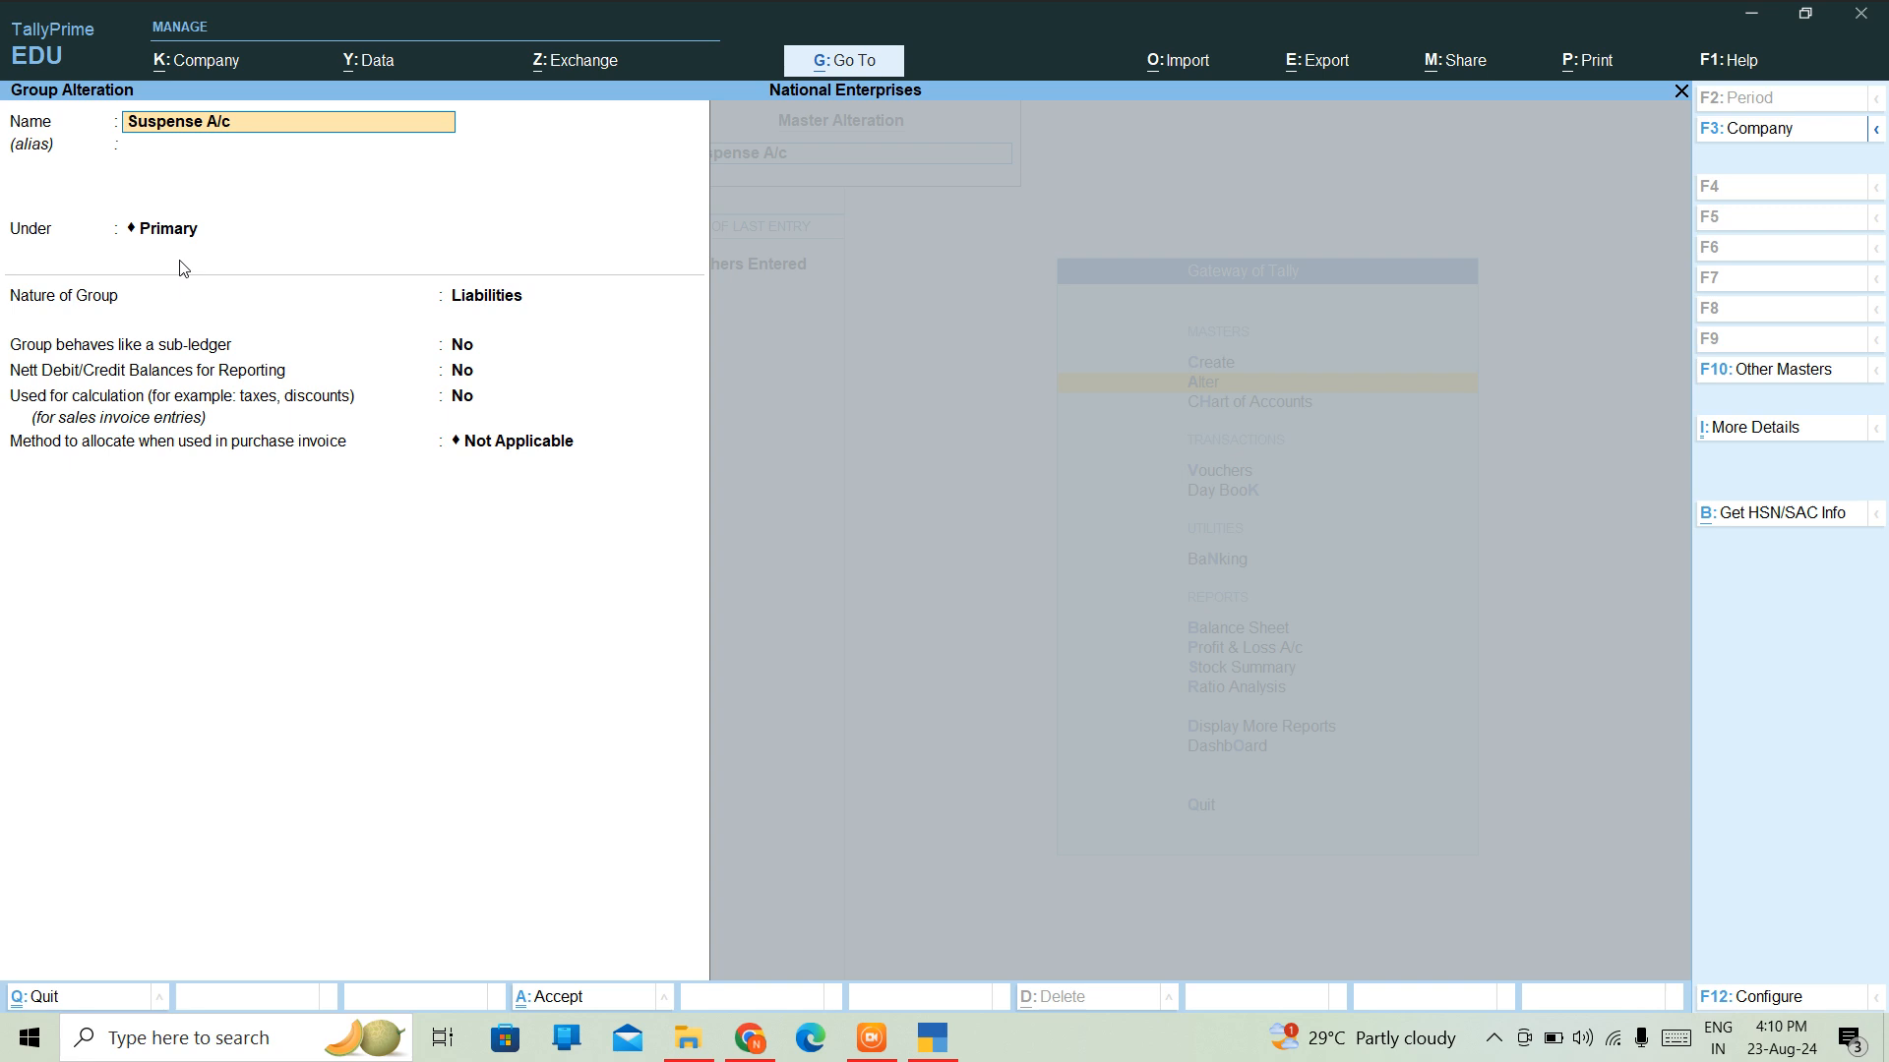
{"action": "key", "text": "ctrl+q"}
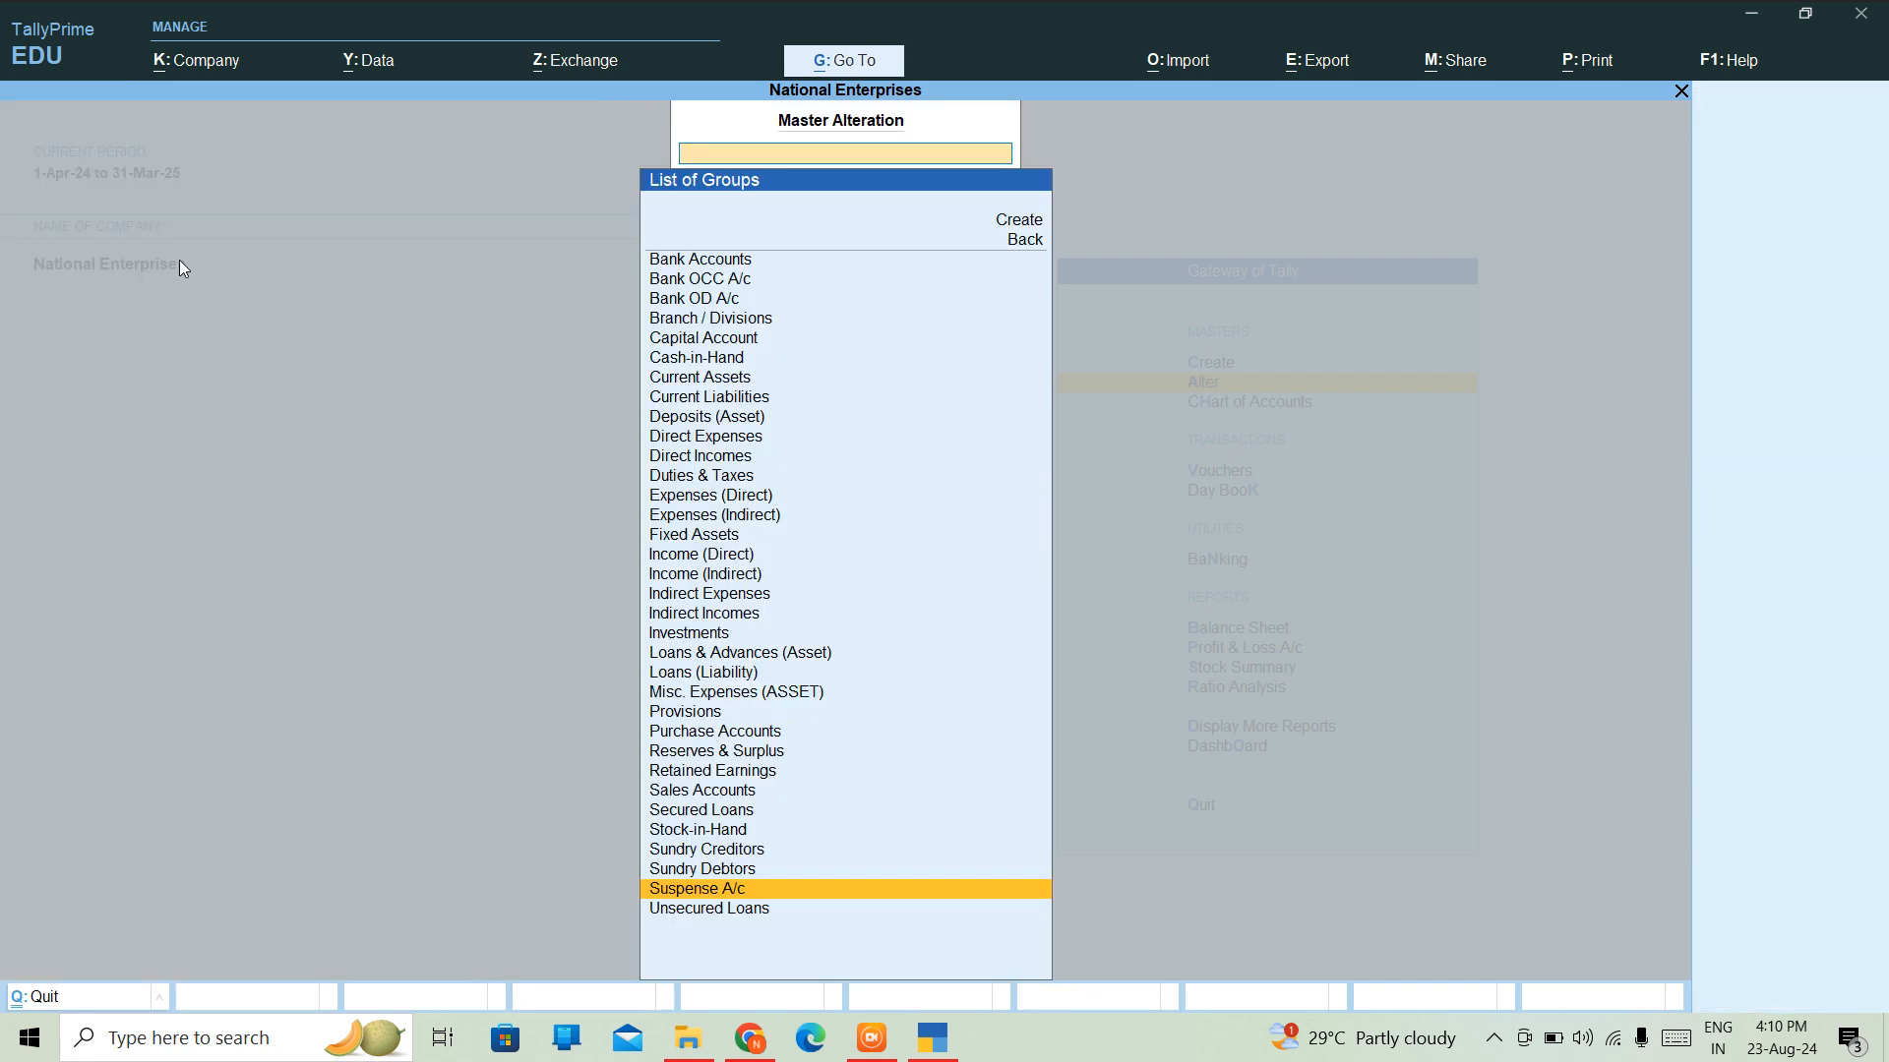
- Go back up the group list to highlight the Stock-in-Hand group for review
{"action": "key", "text": "Up"}
{"action": "key", "text": "Up"}
{"action": "key", "text": "Up"}
{"action": "key", "text": "Up"}
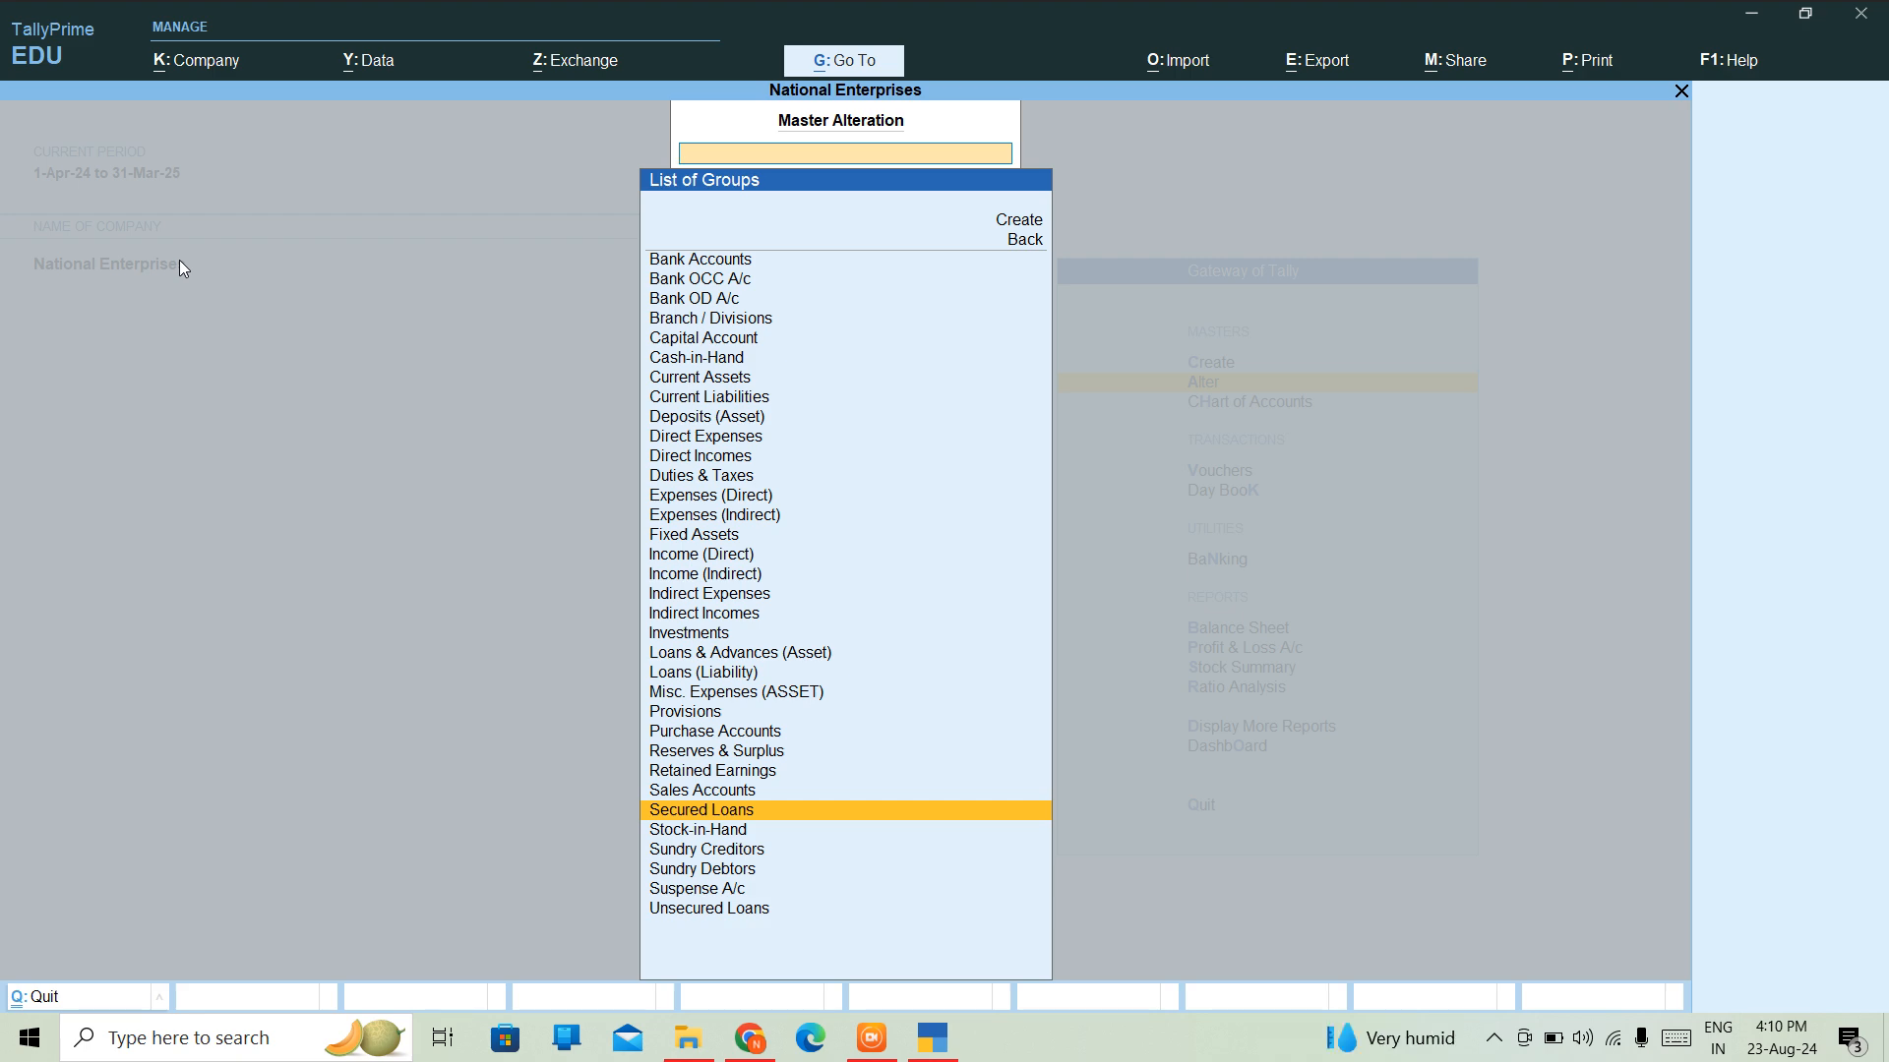
{"action": "key", "text": "Down"}
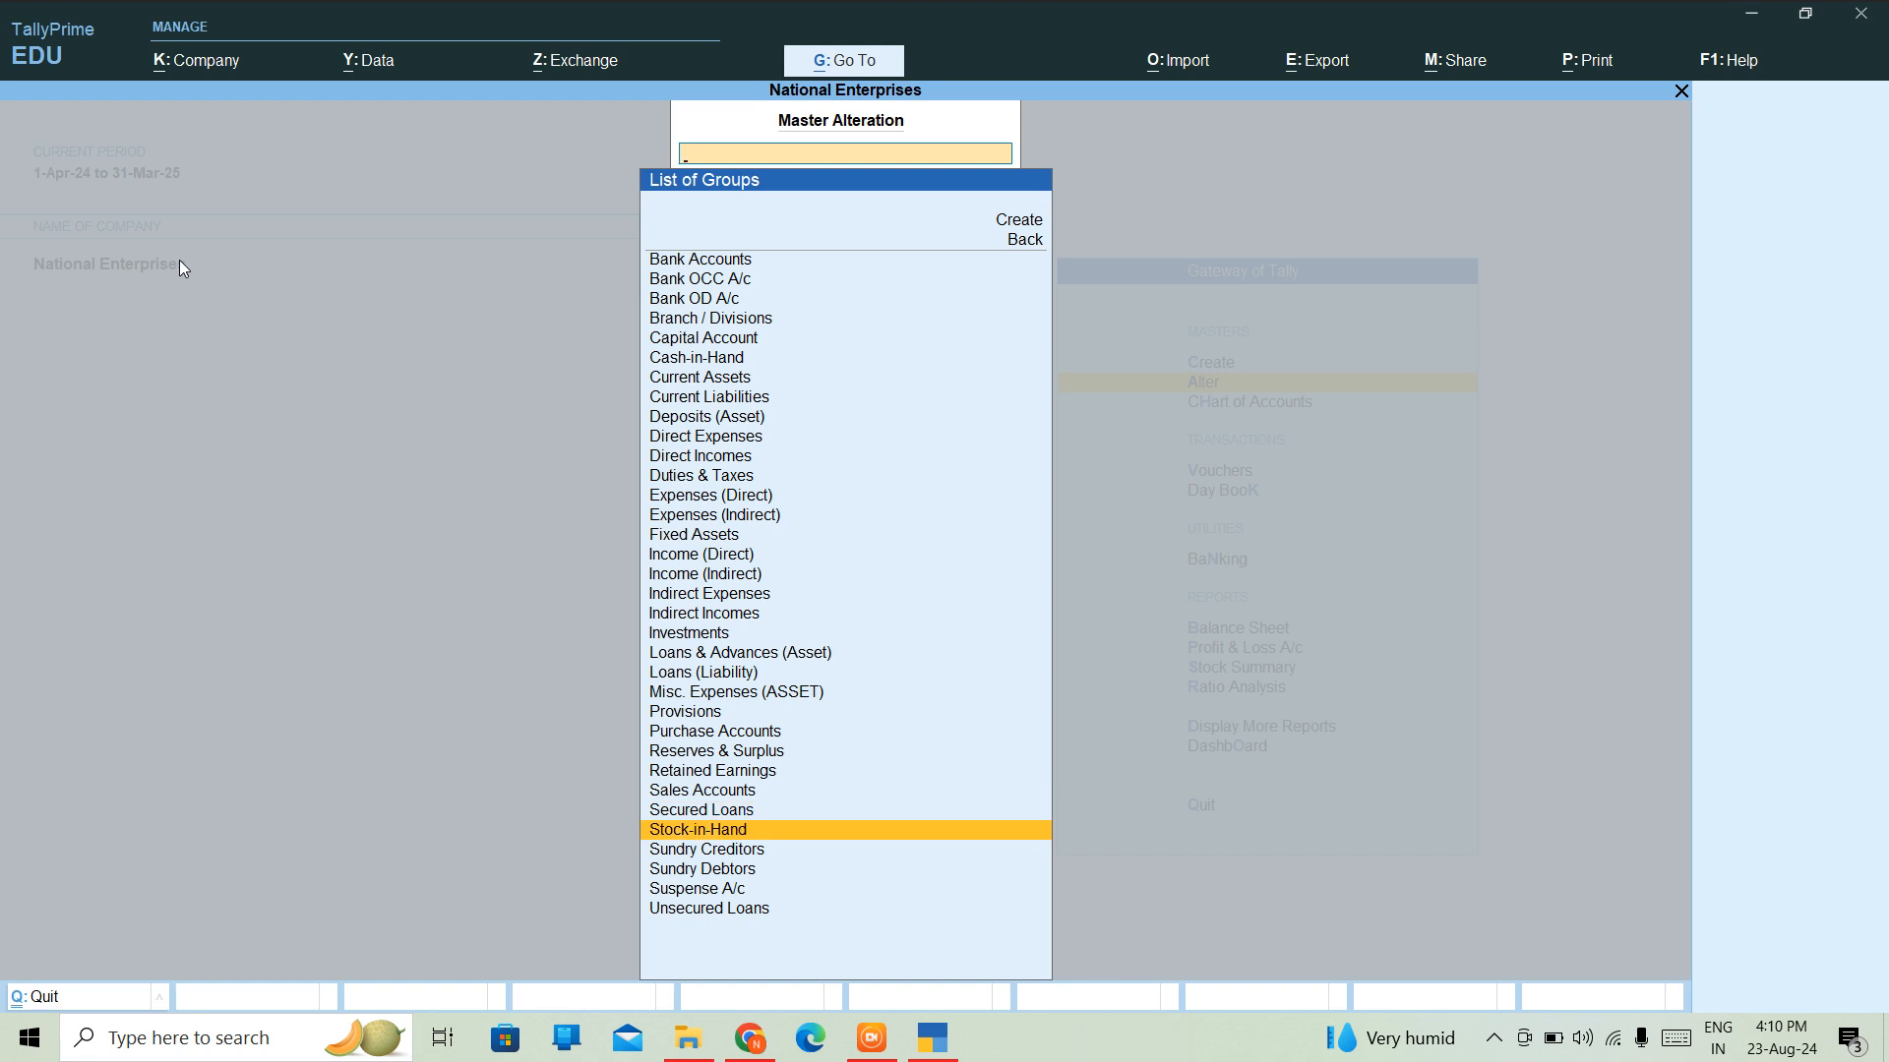